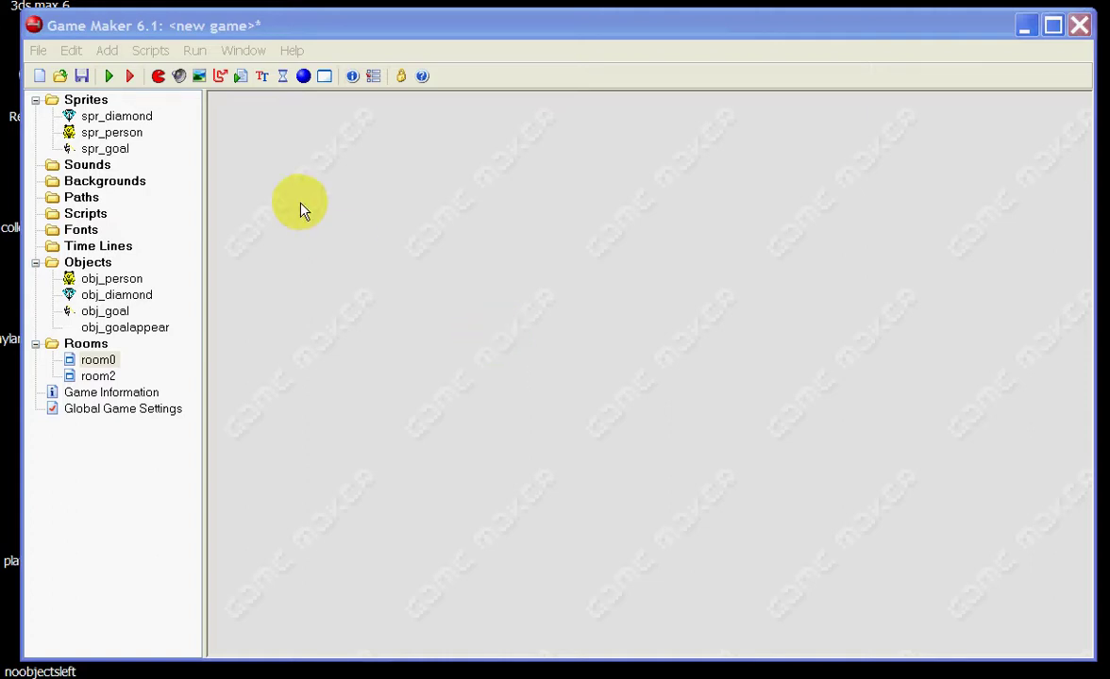
- Run the game to test moving the bear around the diamonds in all directions, and close the game window
click(109, 75)
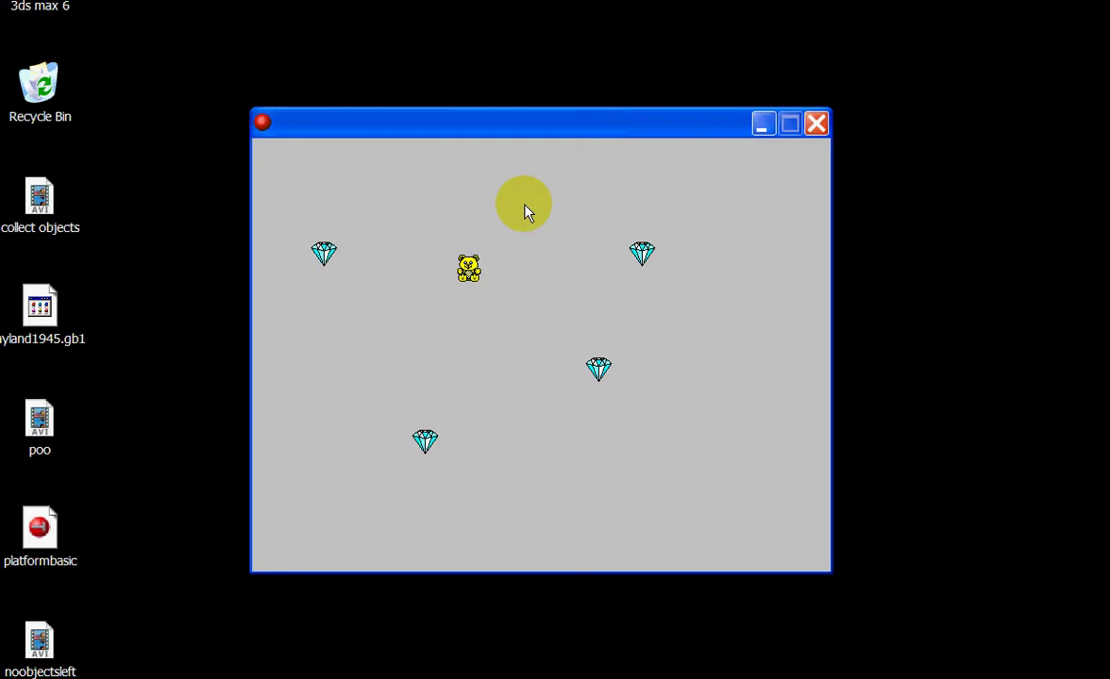
key(Down)
key(Right)
key(Up)
key(Right)
key(Up)
key(Left)
key(Down)
key(Left)
key(Down)
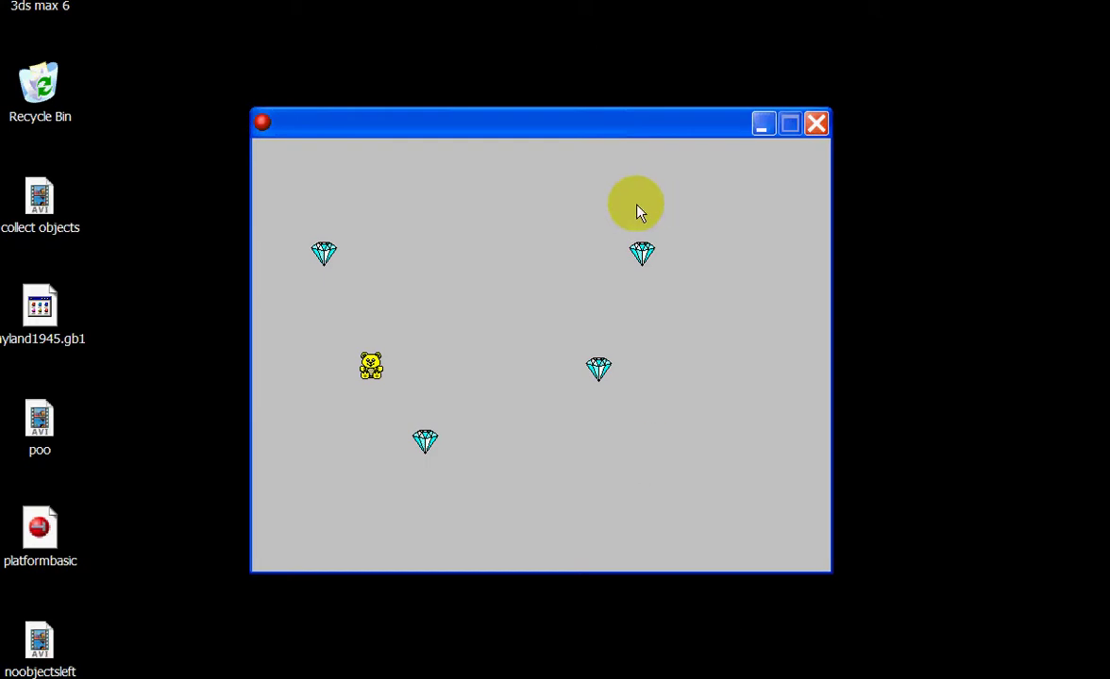
key(Right)
key(Down)
key(Right)
key(Right)
key(Up)
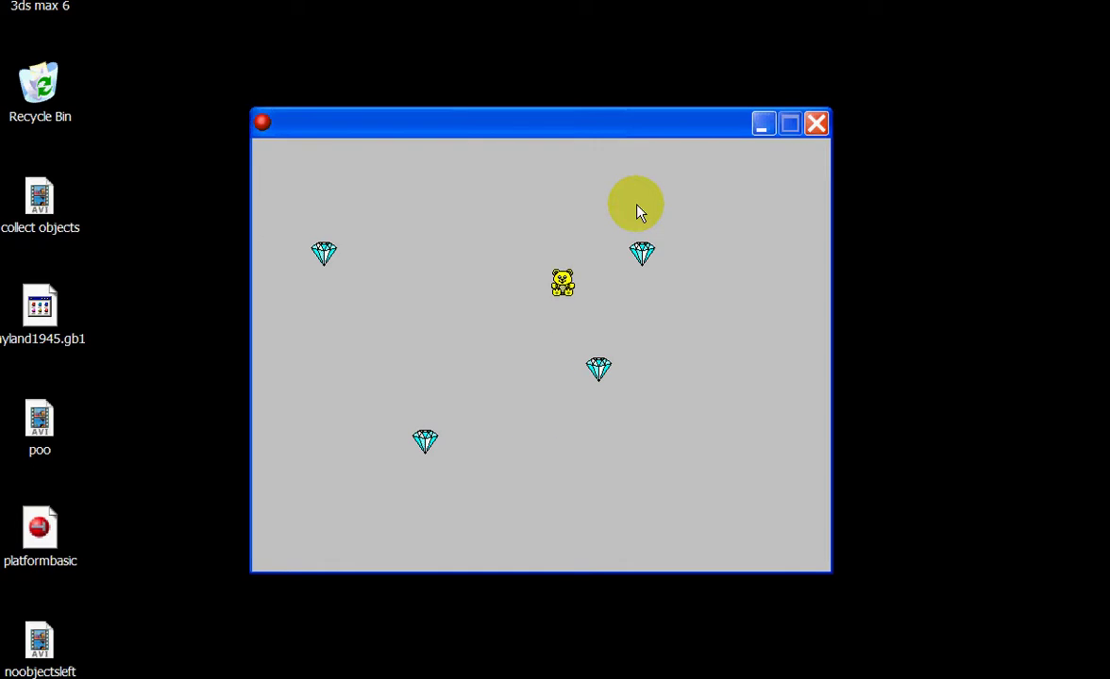
click(815, 124)
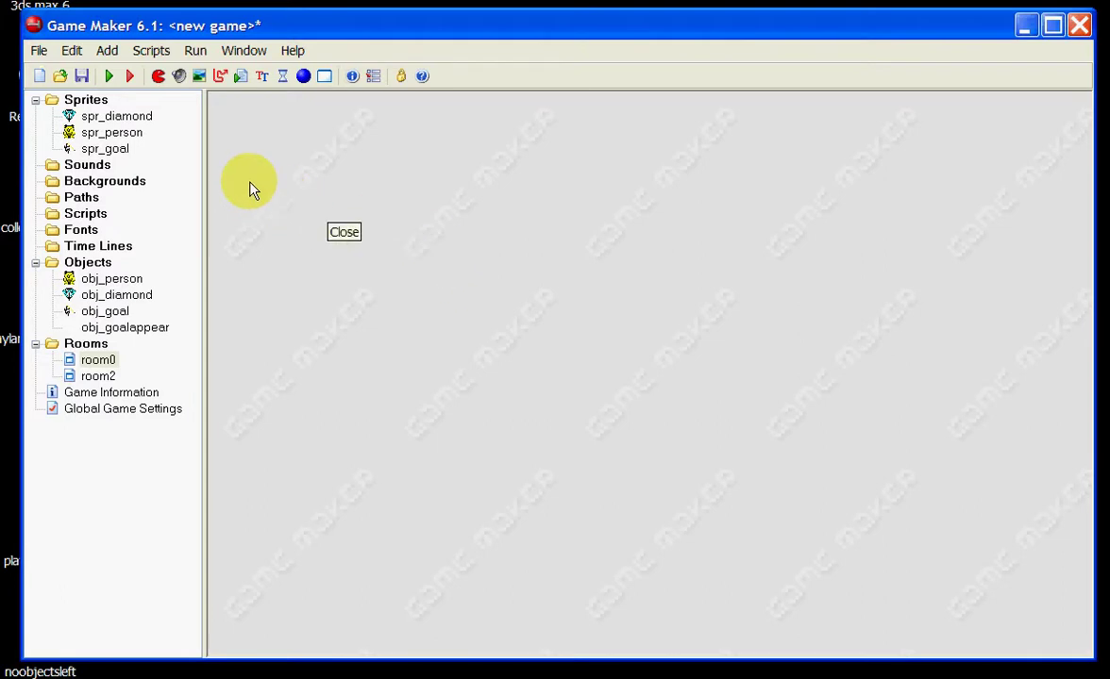
- Create a new sprite from the bonus image and name it spr_bonus
click(159, 77)
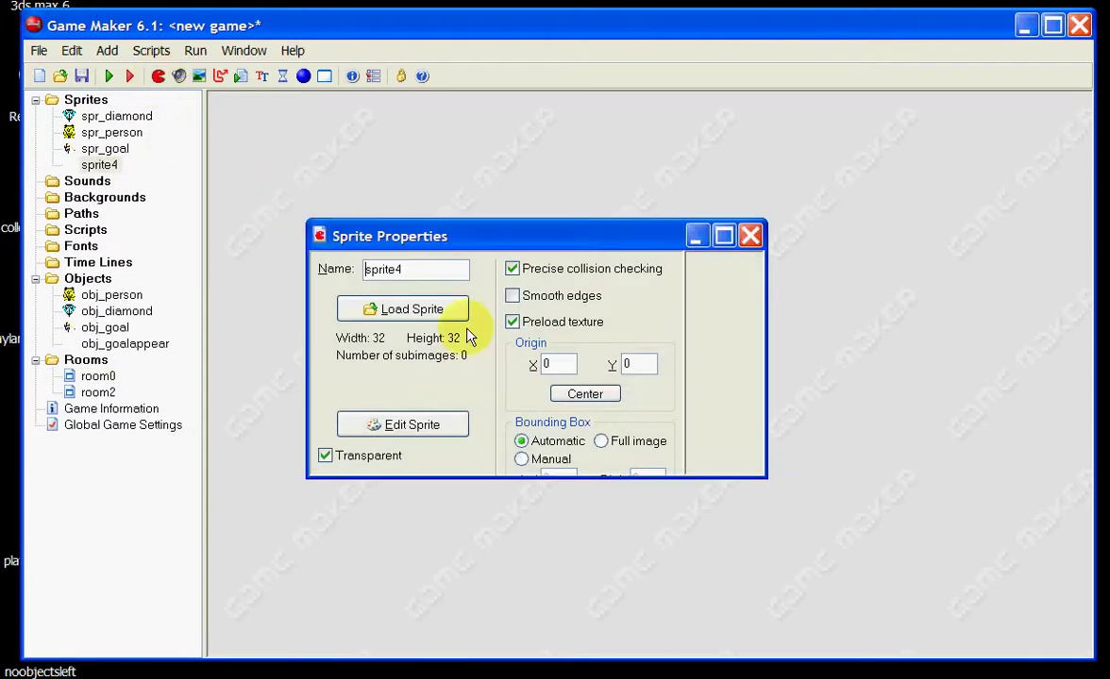
click(427, 308)
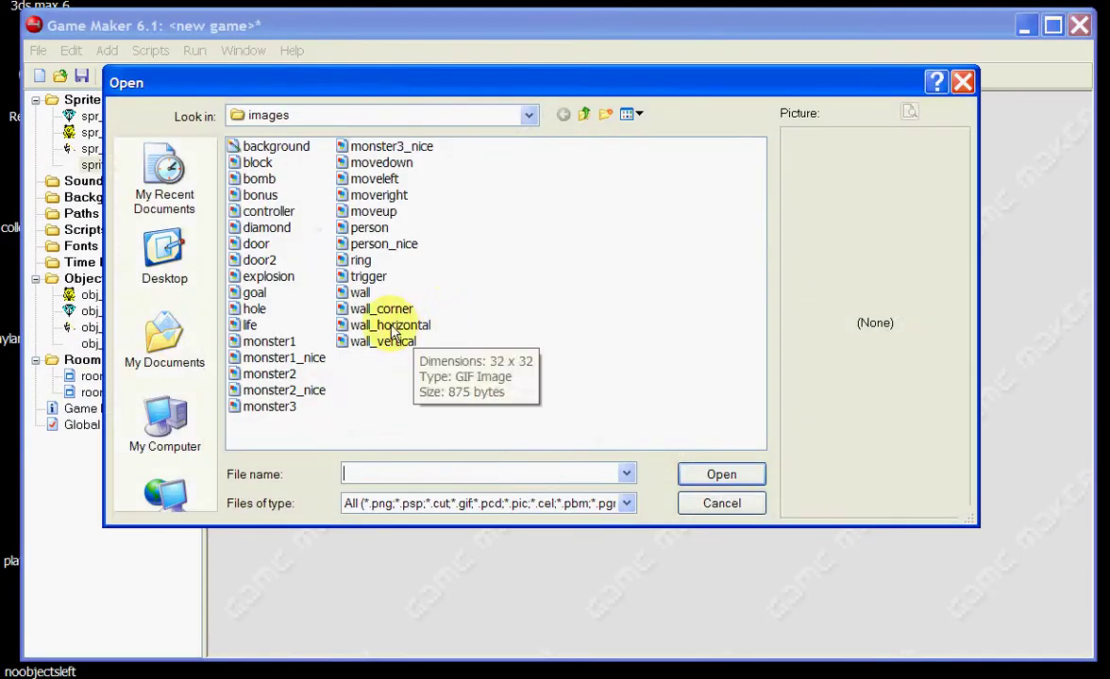
click(260, 195)
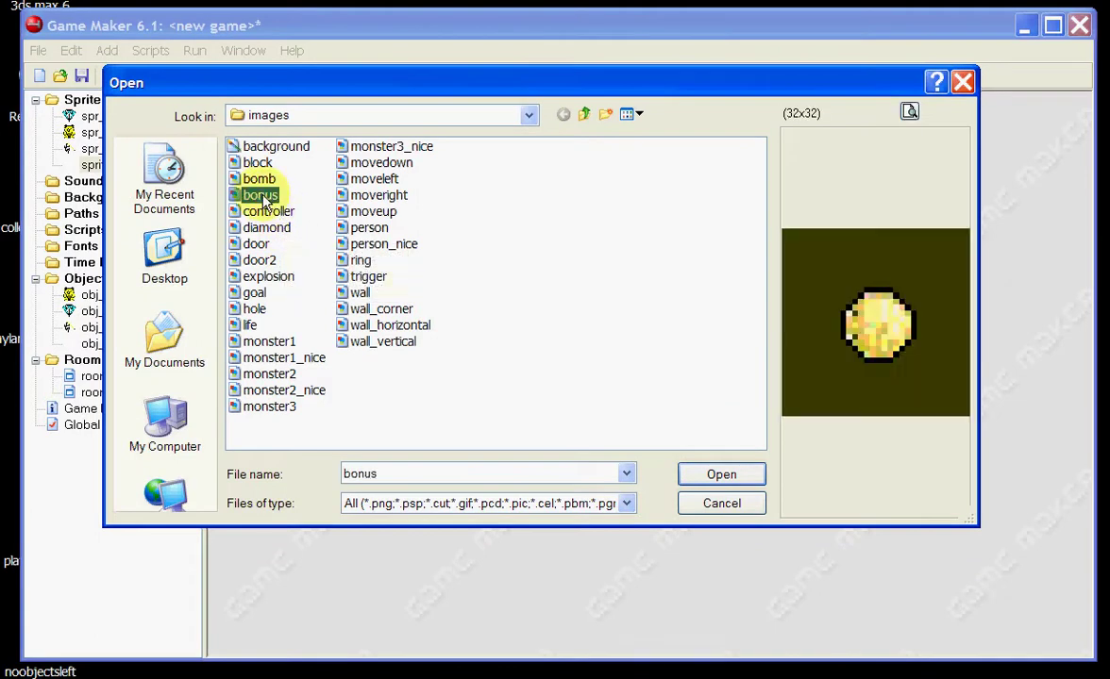
click(722, 475)
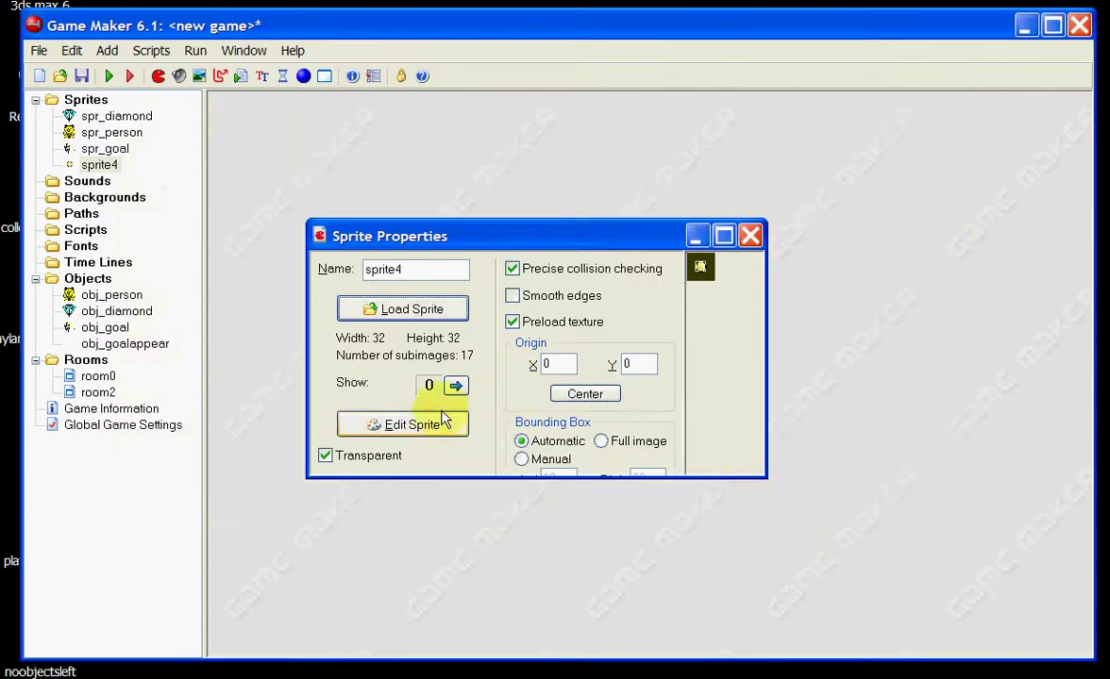
click(456, 386)
click(403, 386)
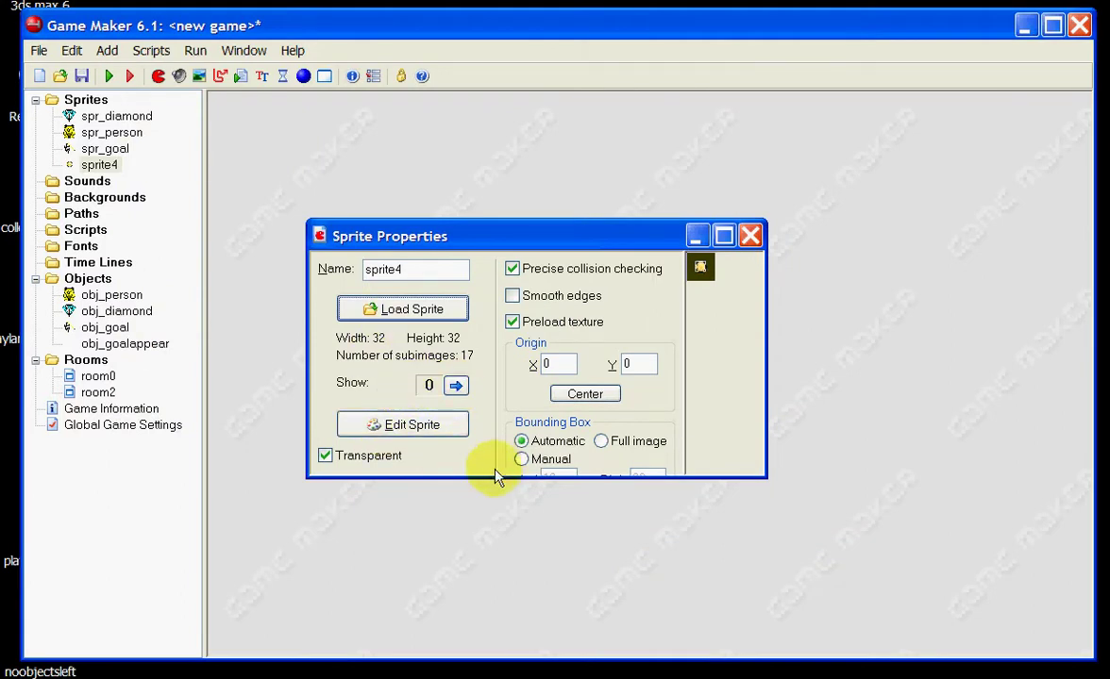
drag(405, 270, 380, 270)
text(_bonus)
key(Return)
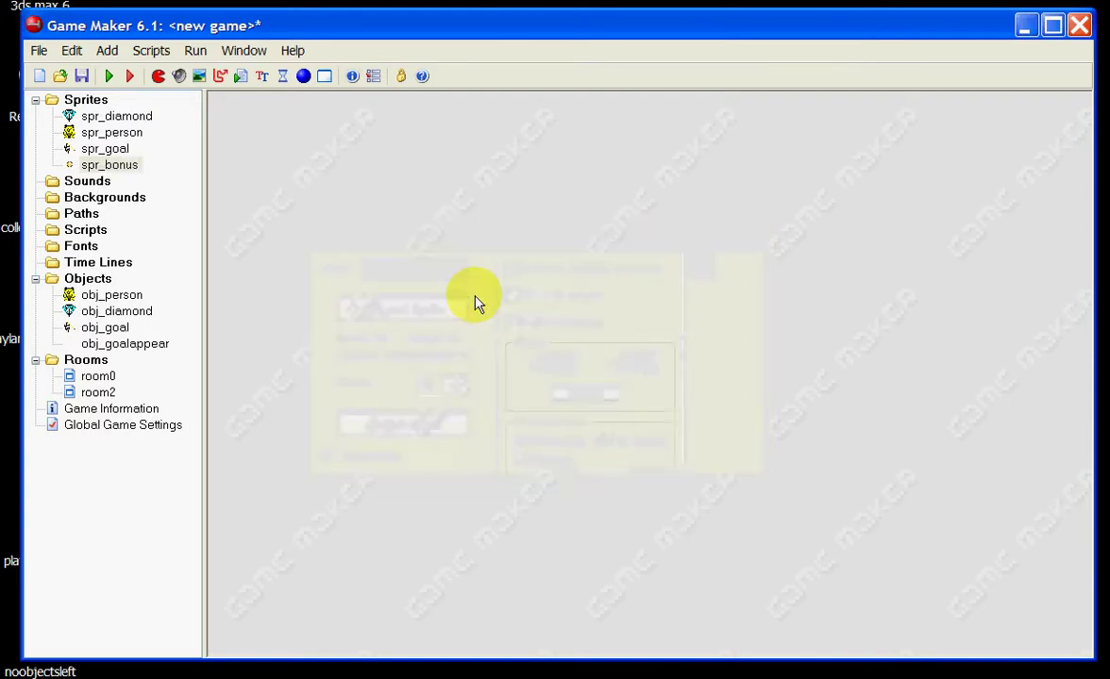
- Create a new object named obj_bonus that uses the spr_bonus sprite
click(302, 77)
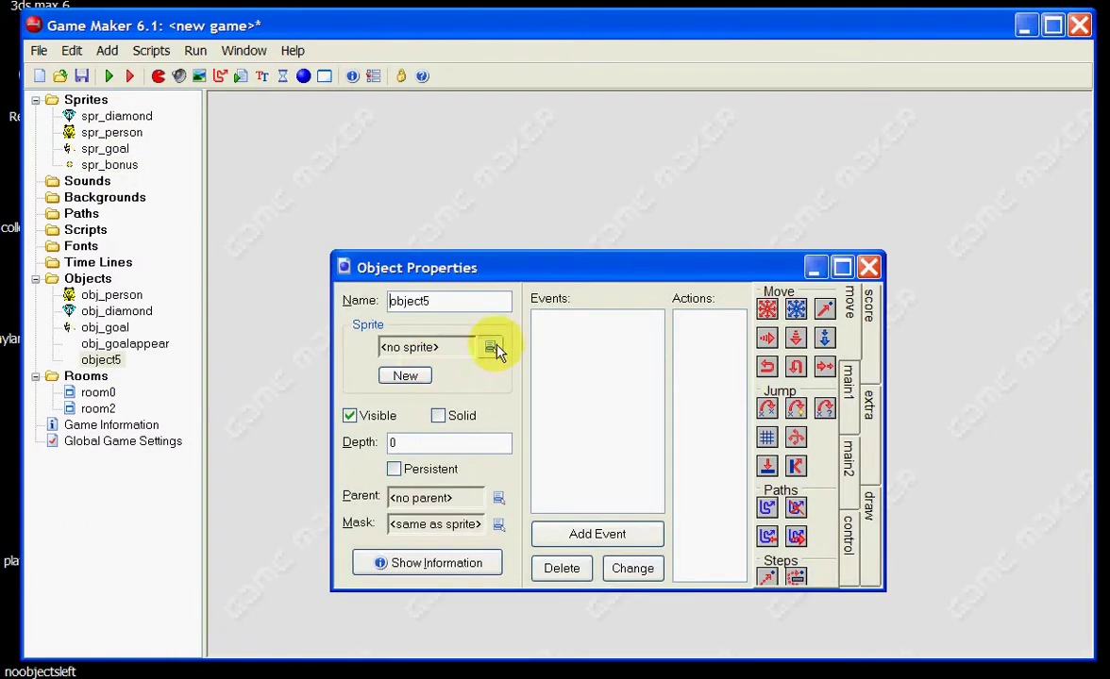
click(491, 348)
click(543, 425)
drag(459, 302, 409, 302)
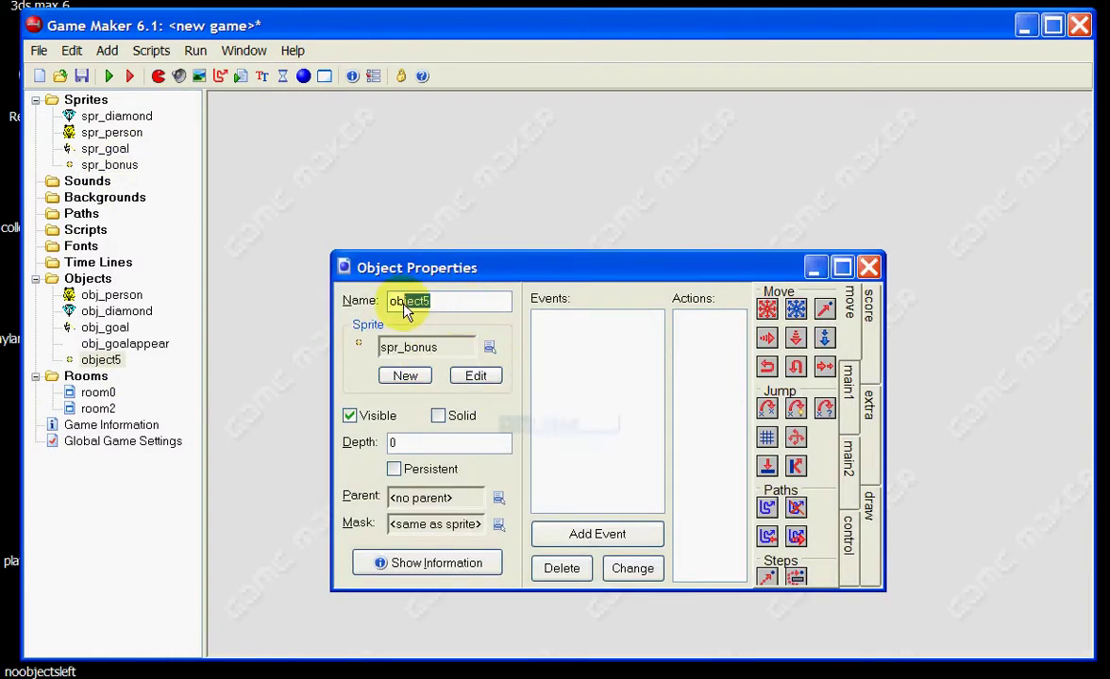
text(_)
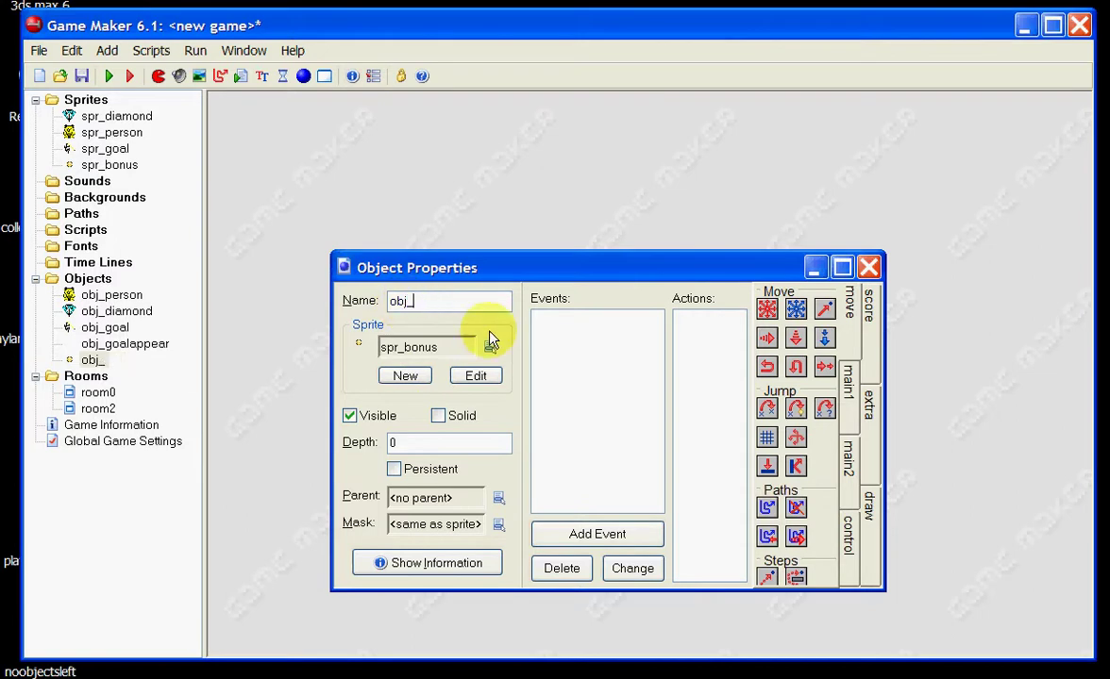
text(bonus)
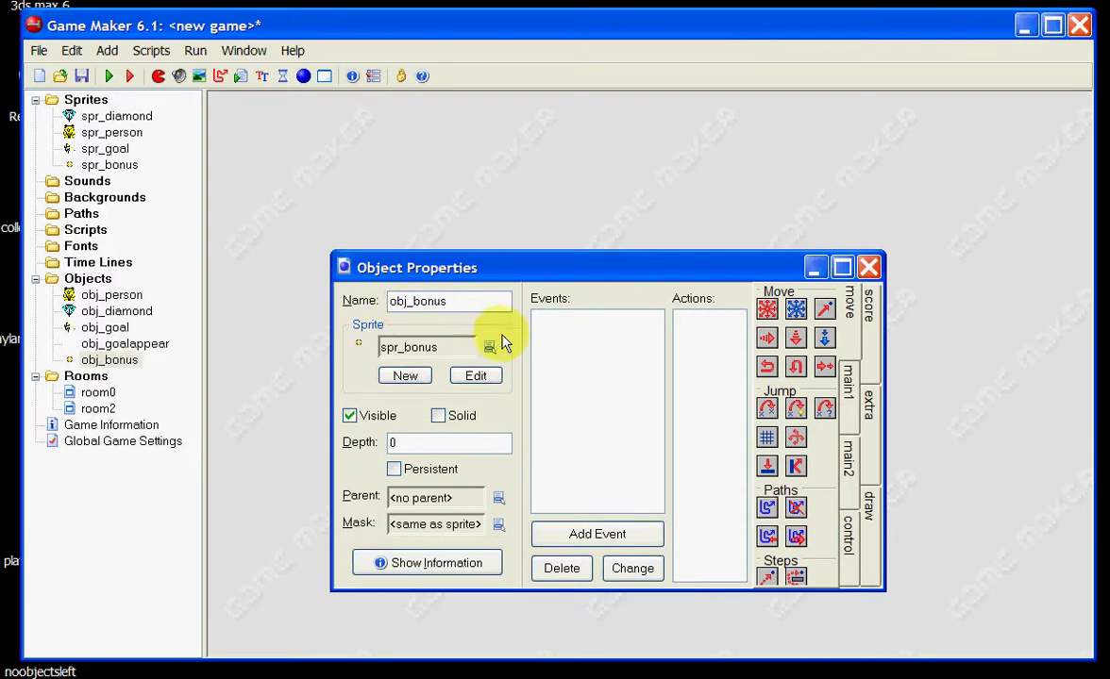
- Add a collision event with obj_person to obj_bonus
click(597, 535)
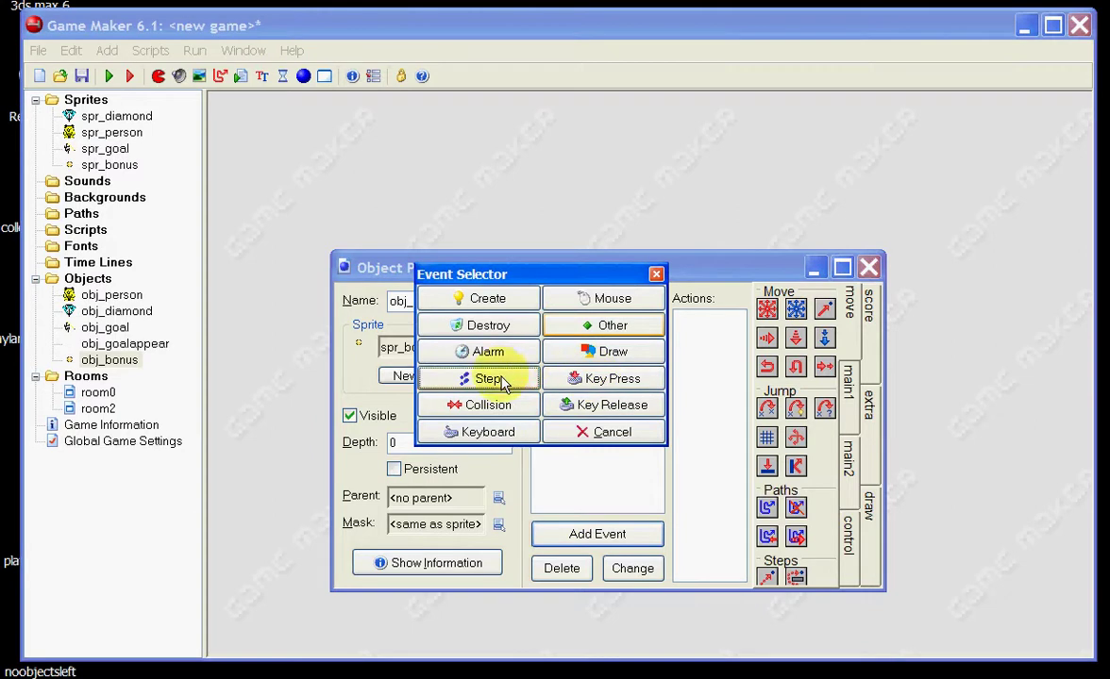
click(501, 405)
click(538, 412)
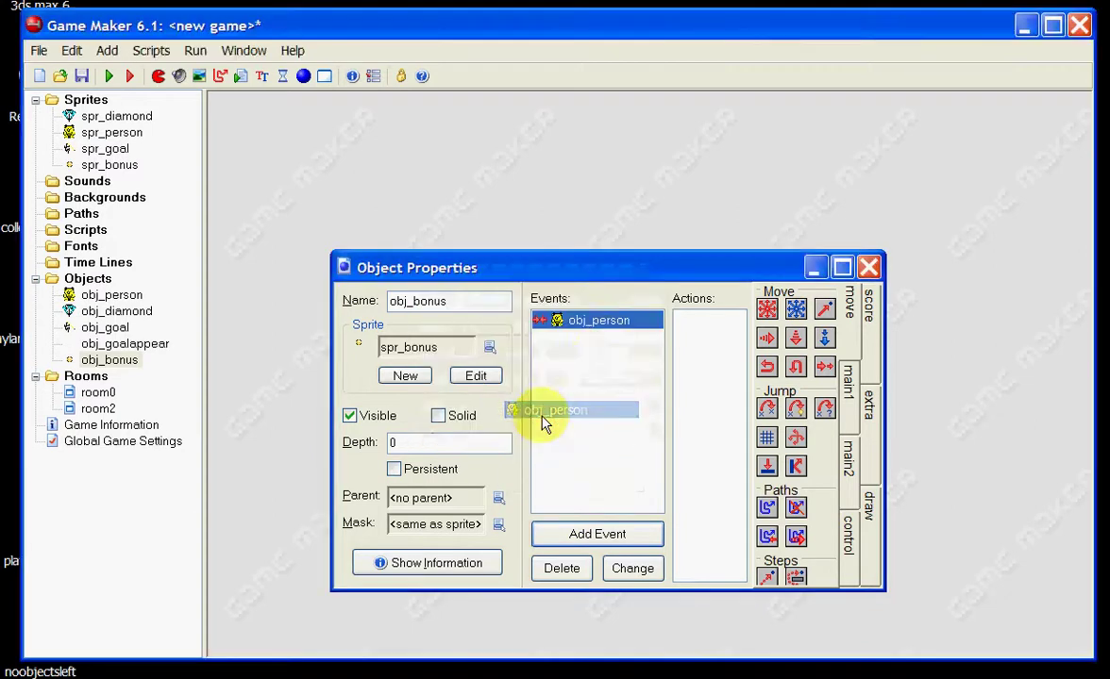
- Add a relative Set Score action of 50 to obj_bonus's collision event and save the object
drag(605, 268, 612, 182)
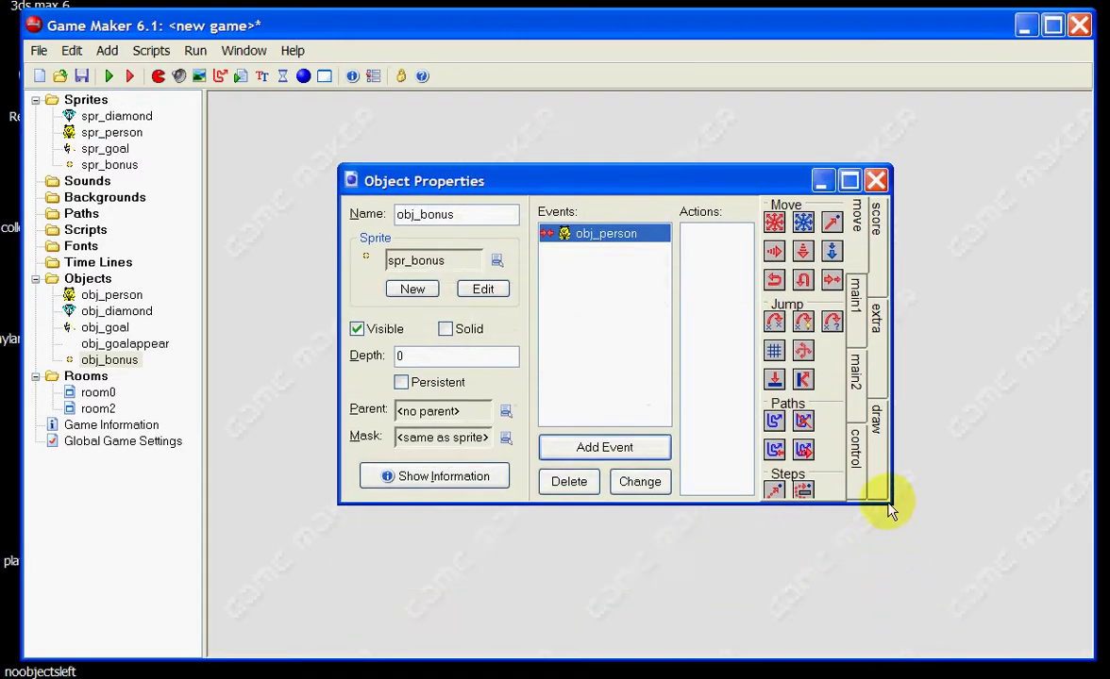
drag(890, 510, 1033, 556)
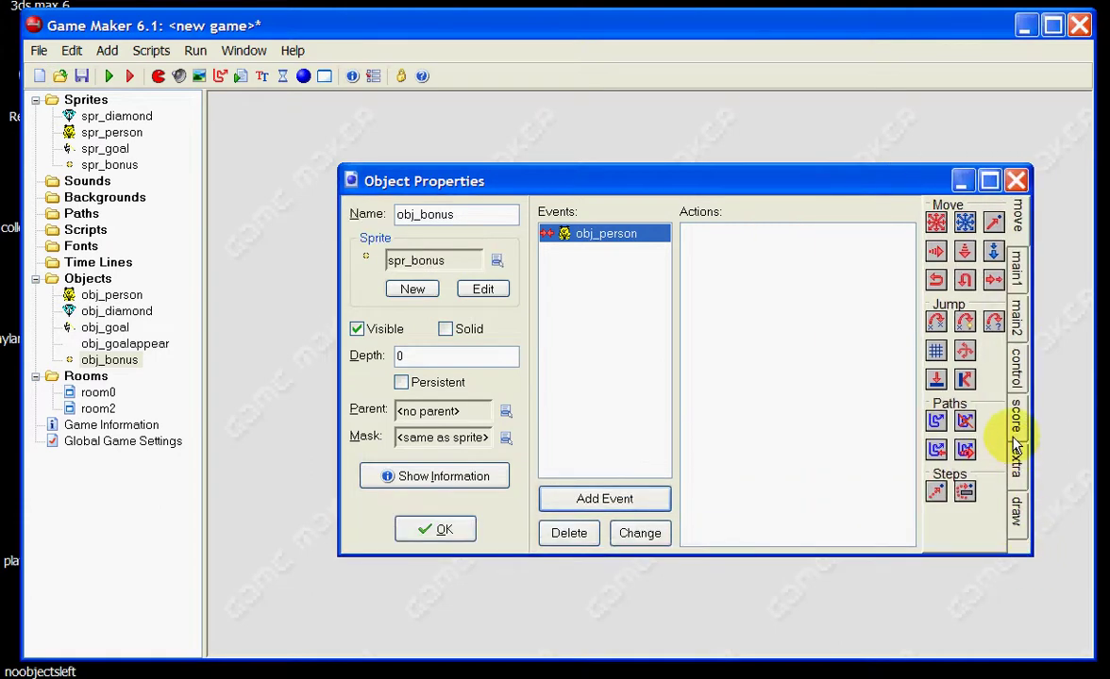
click(1015, 413)
drag(937, 221, 734, 247)
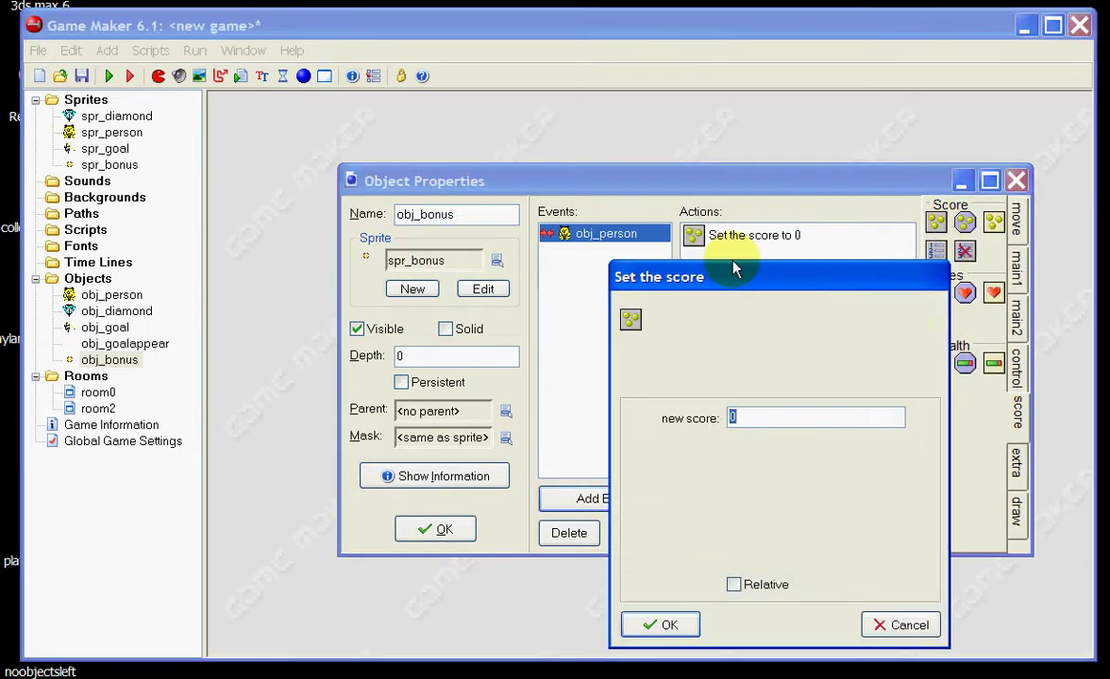
click(735, 585)
click(668, 626)
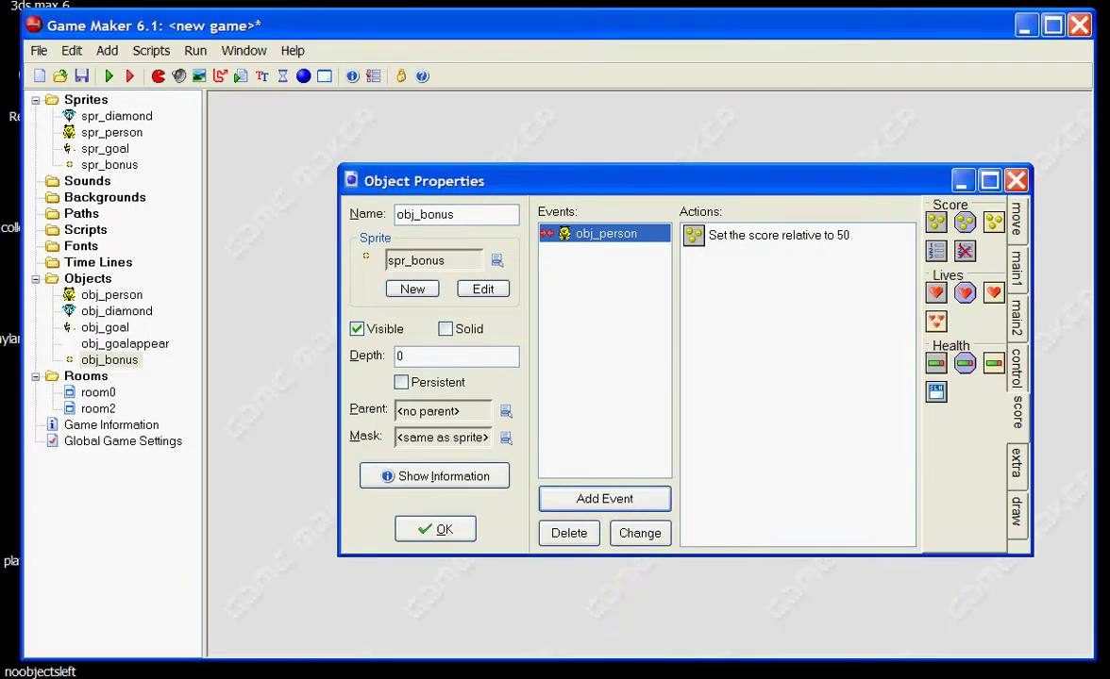
click(406, 529)
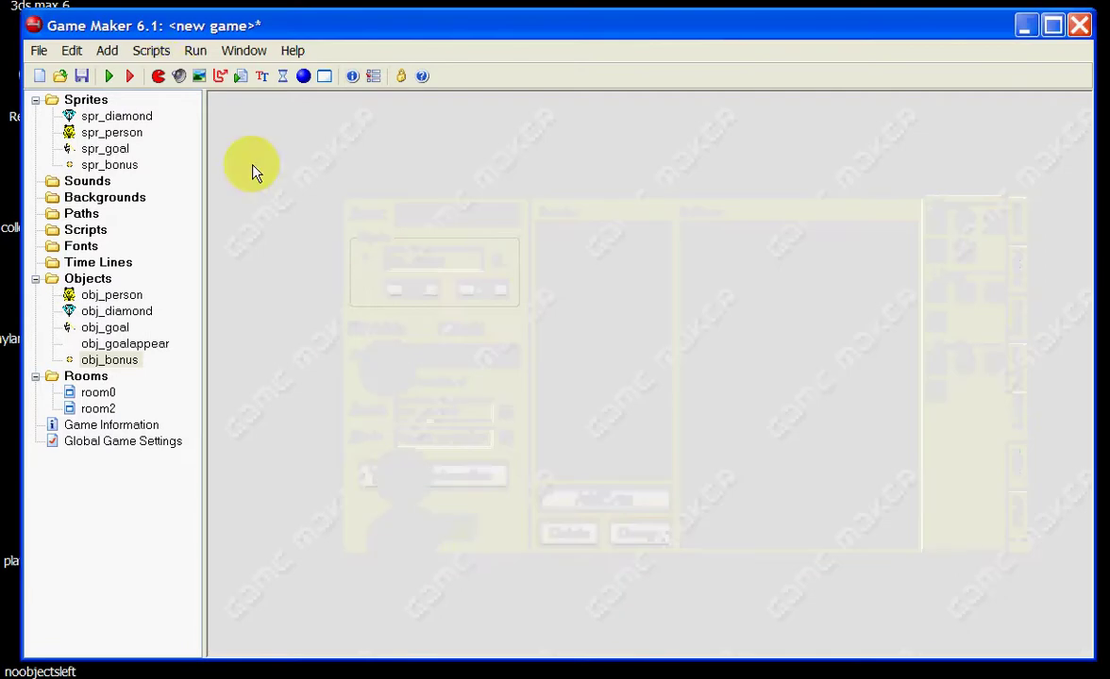
- Create a new object without a sprite and name it obj_bonustime
click(303, 76)
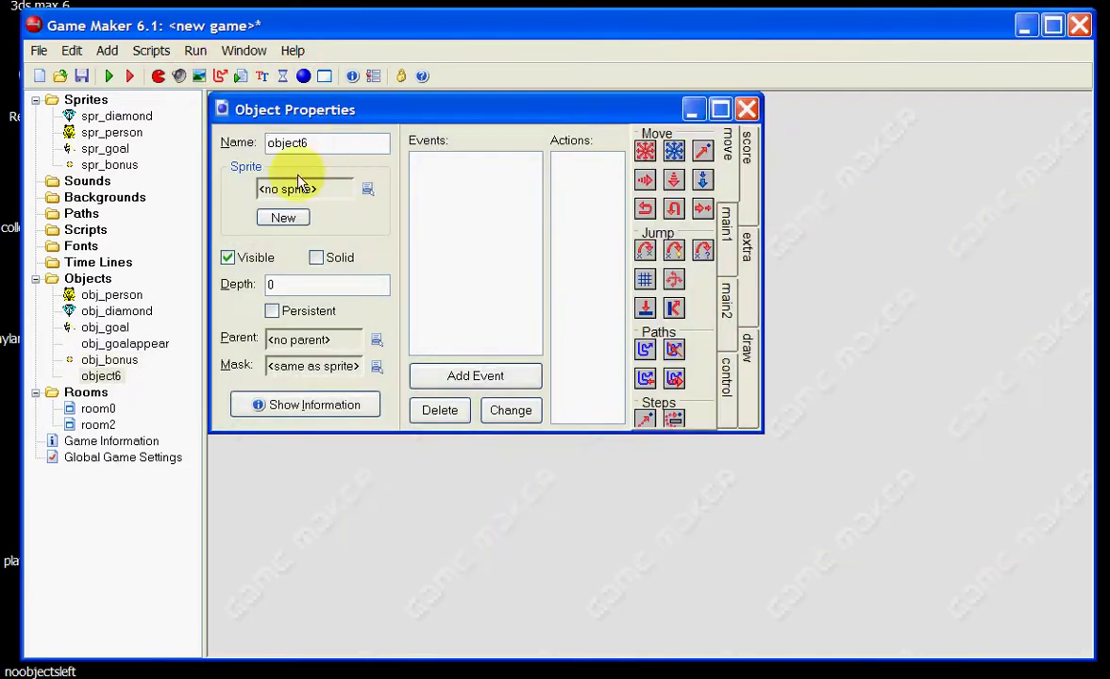
drag(309, 144, 289, 147)
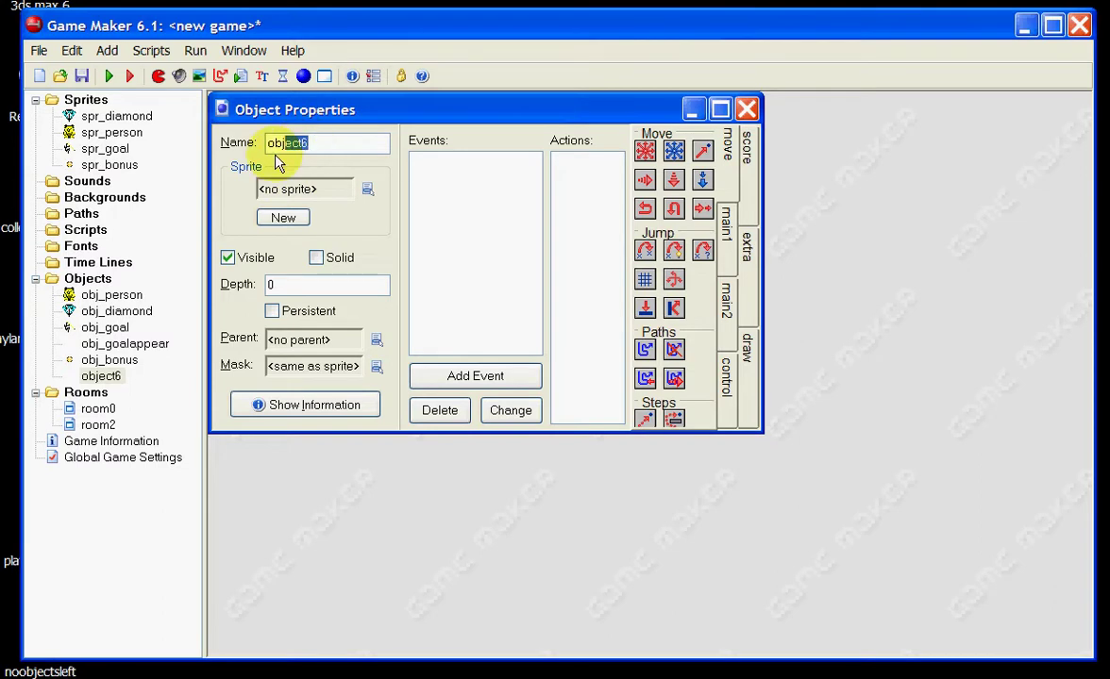
text(_bonustime)
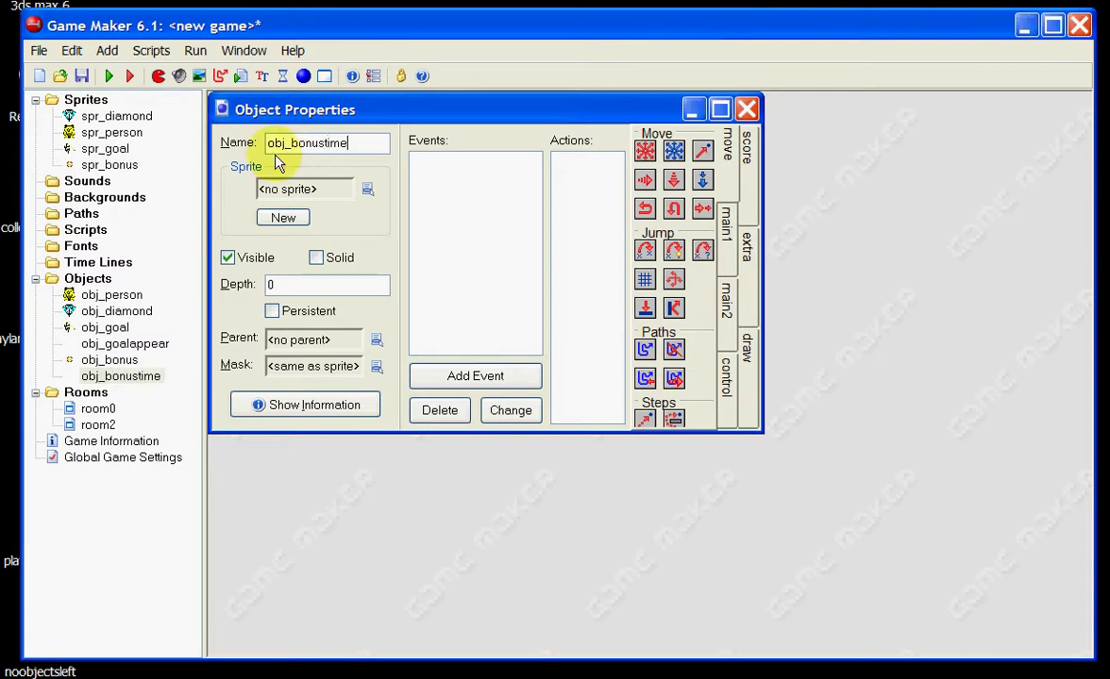
- Enlarge the object properties window and add a Create event and an Alarm 3 event to obj_bonustime
drag(413, 109, 515, 167)
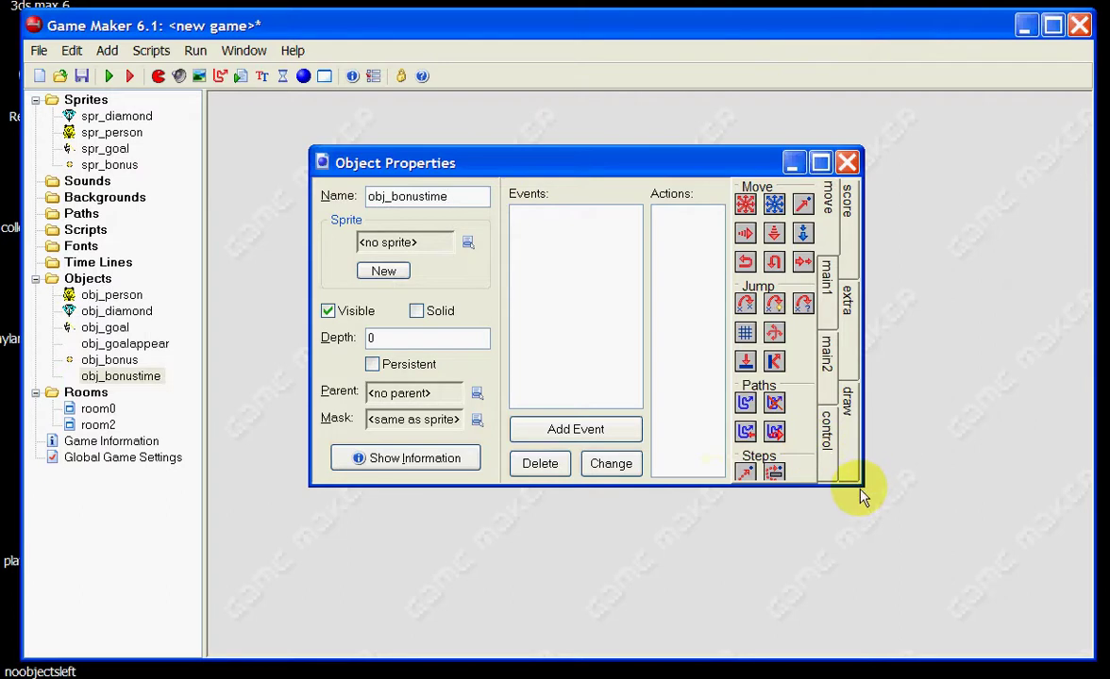
drag(861, 487, 907, 554)
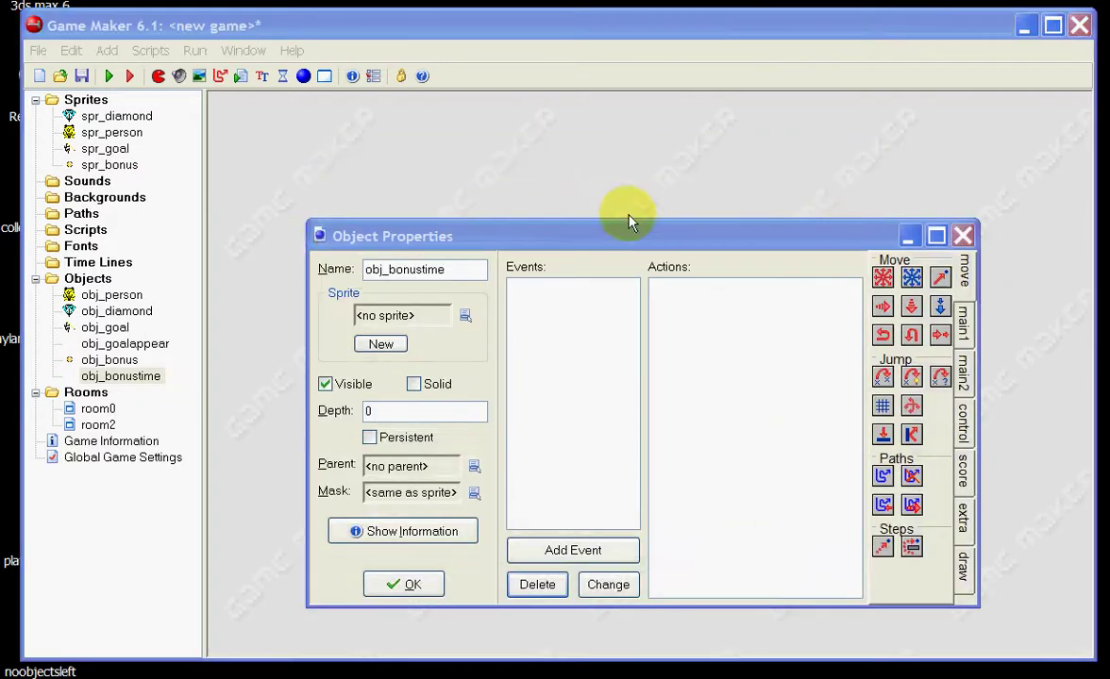
click(555, 551)
click(484, 298)
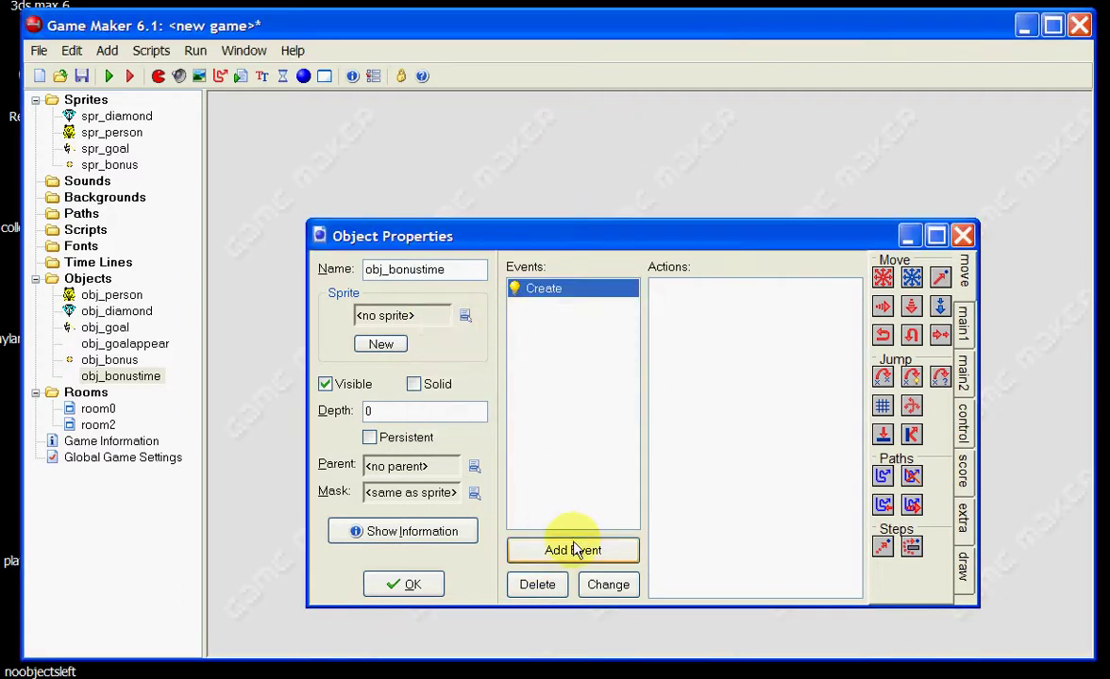
click(569, 553)
click(510, 355)
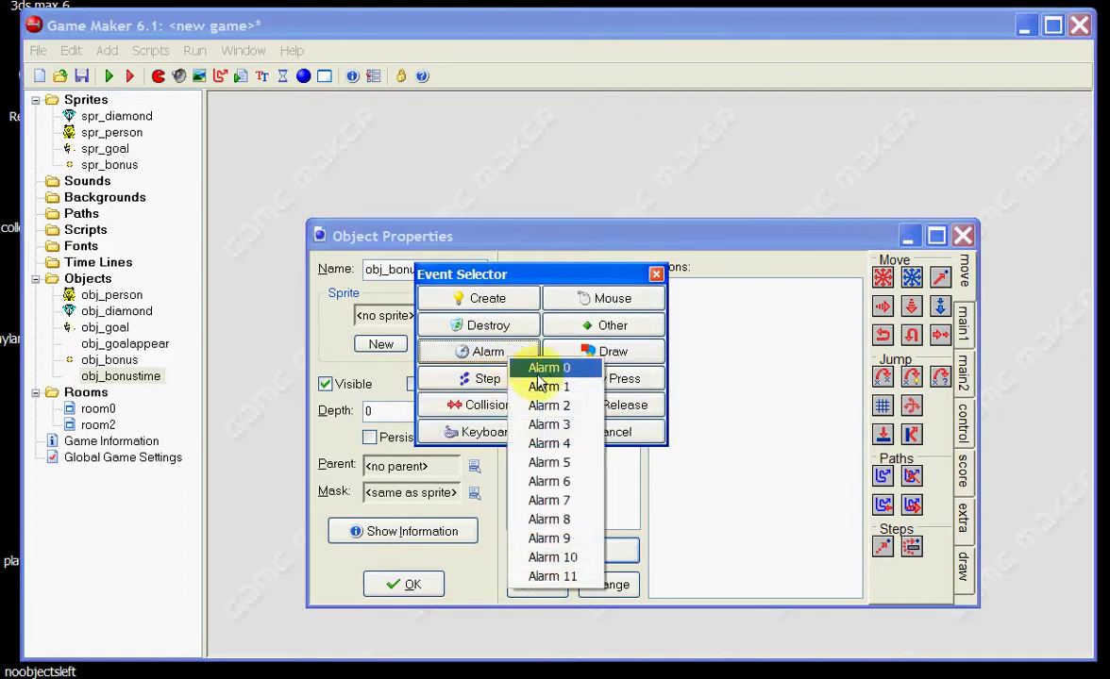
click(552, 424)
- Add an action to obj_bonustime's Create event that sets Alarm 3 to 120 steps
click(587, 290)
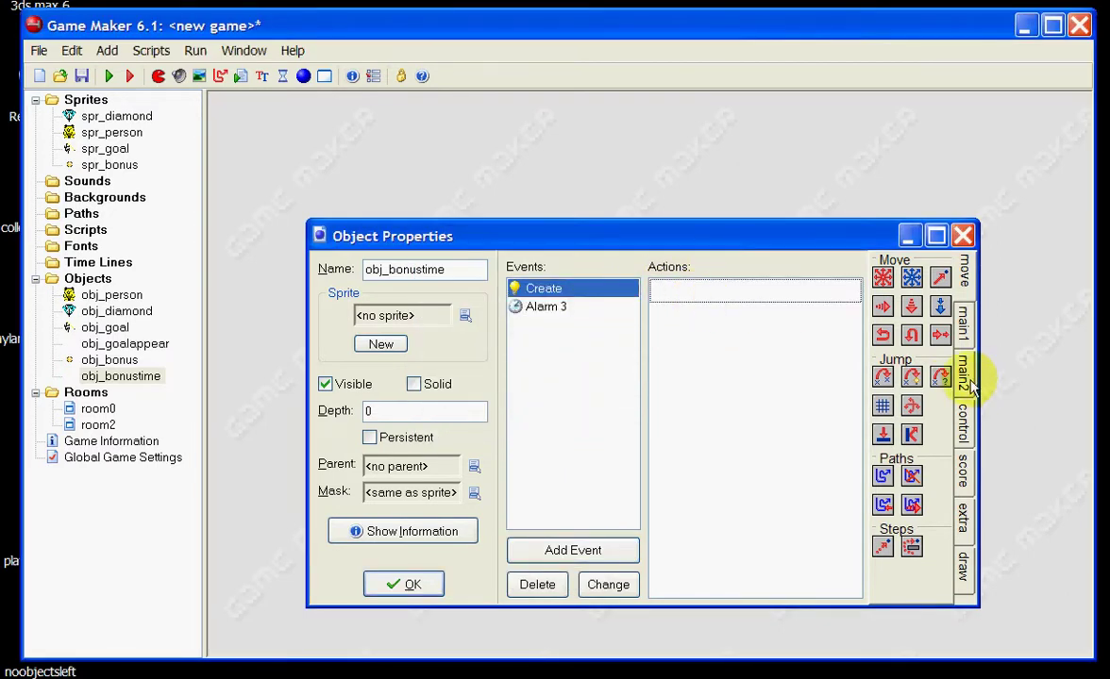
click(963, 434)
click(962, 344)
click(962, 363)
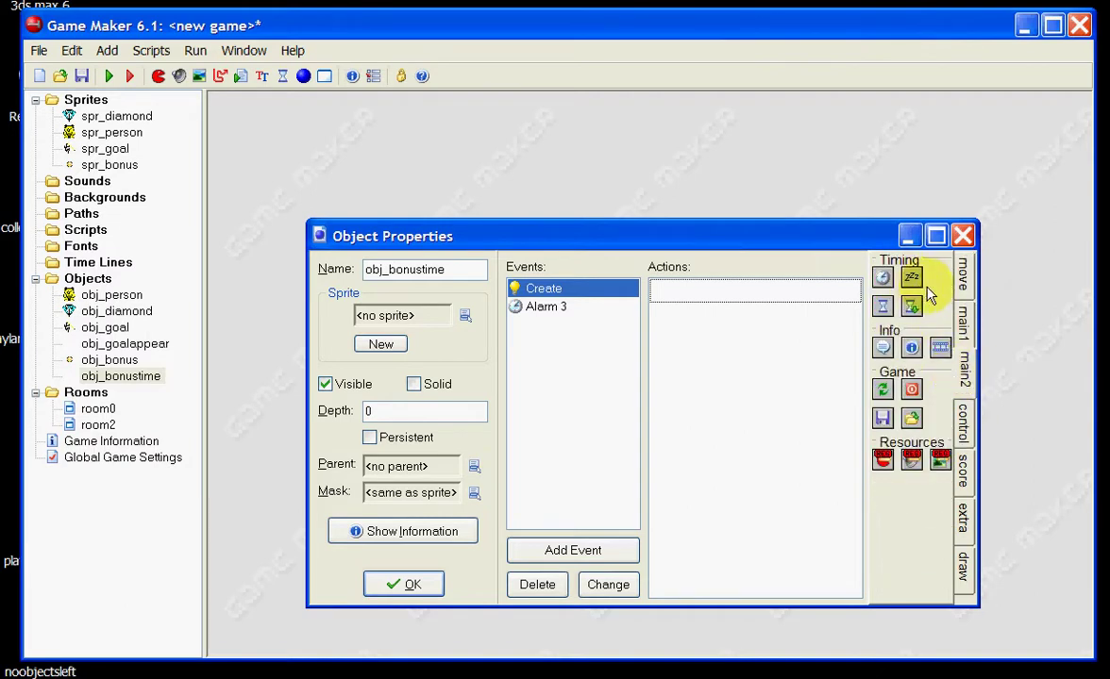
drag(881, 277, 717, 299)
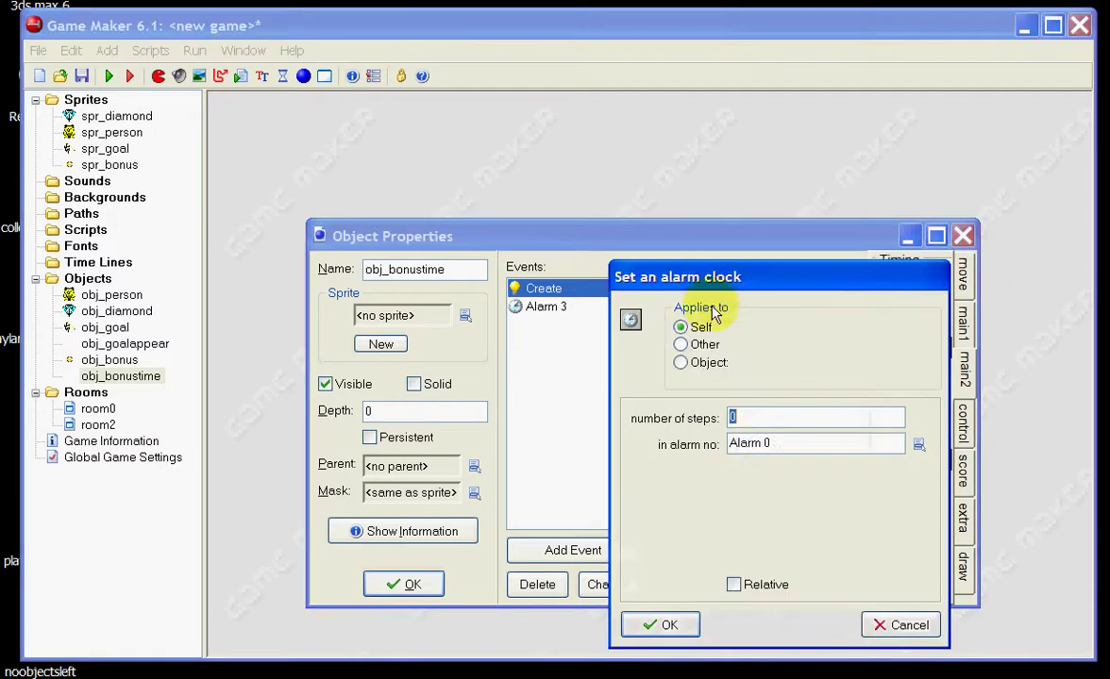
click(918, 444)
click(958, 510)
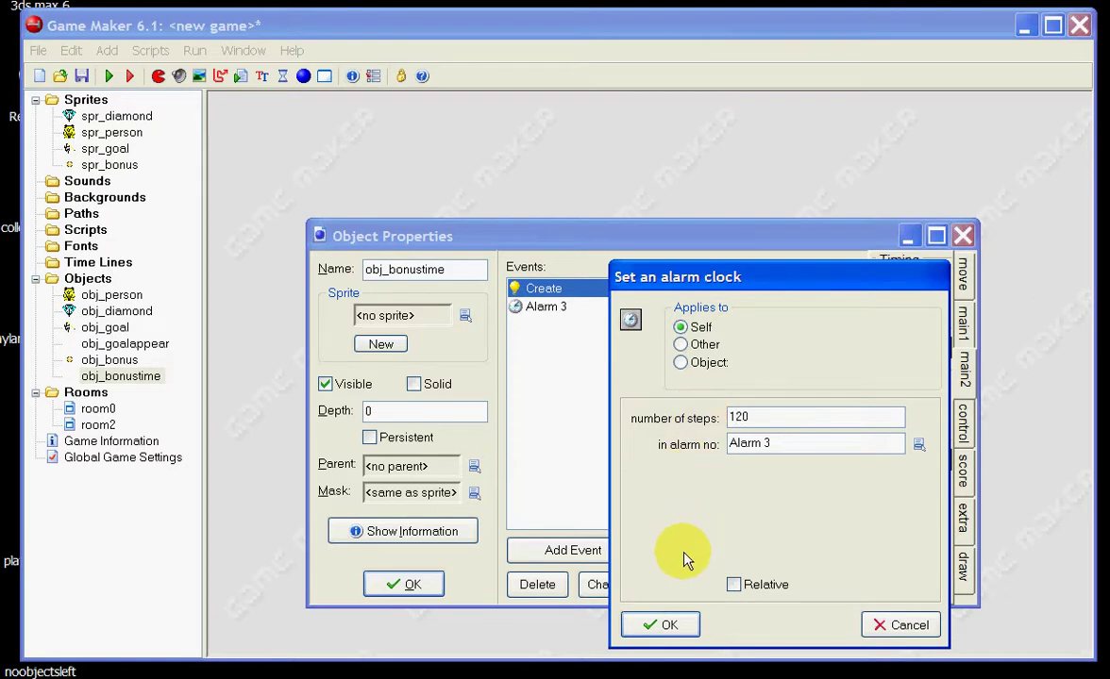
click(661, 626)
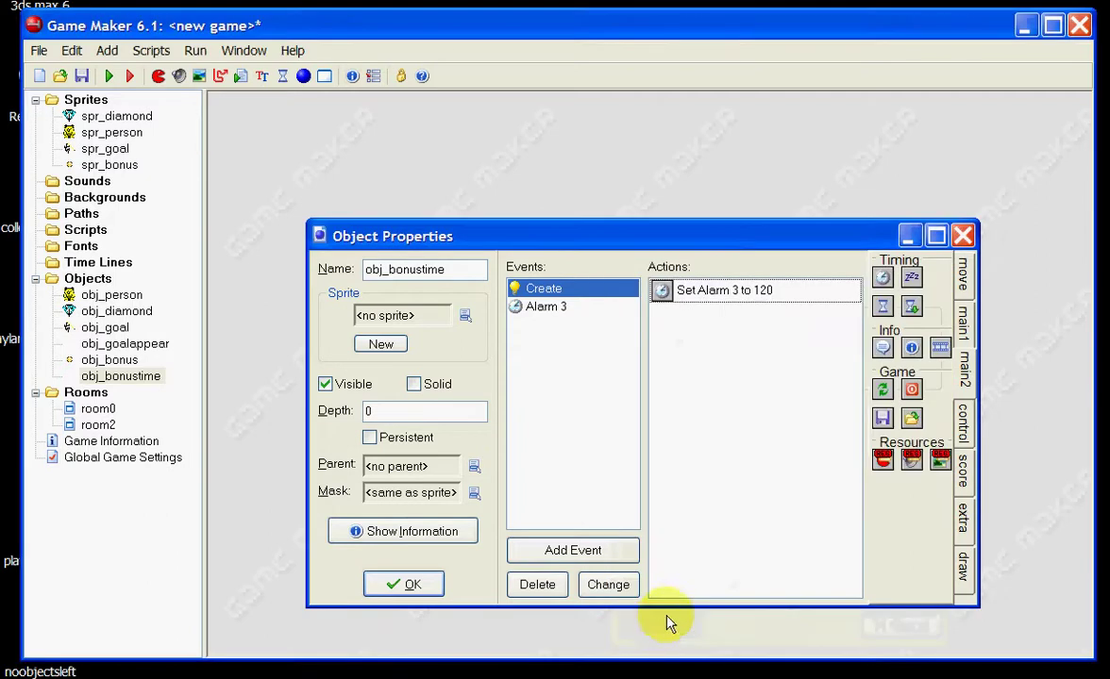
- Add a Create Instance action for obj_bonus to obj_bonustime's Alarm 3 event, entering its x and y position
click(560, 317)
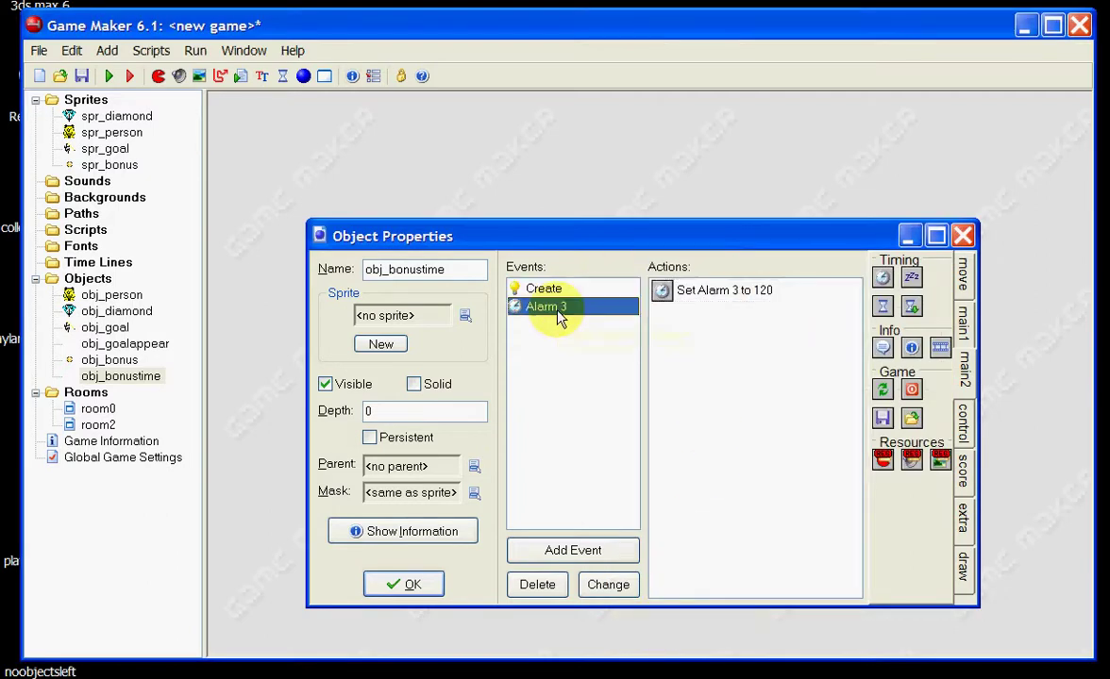
click(964, 275)
click(965, 319)
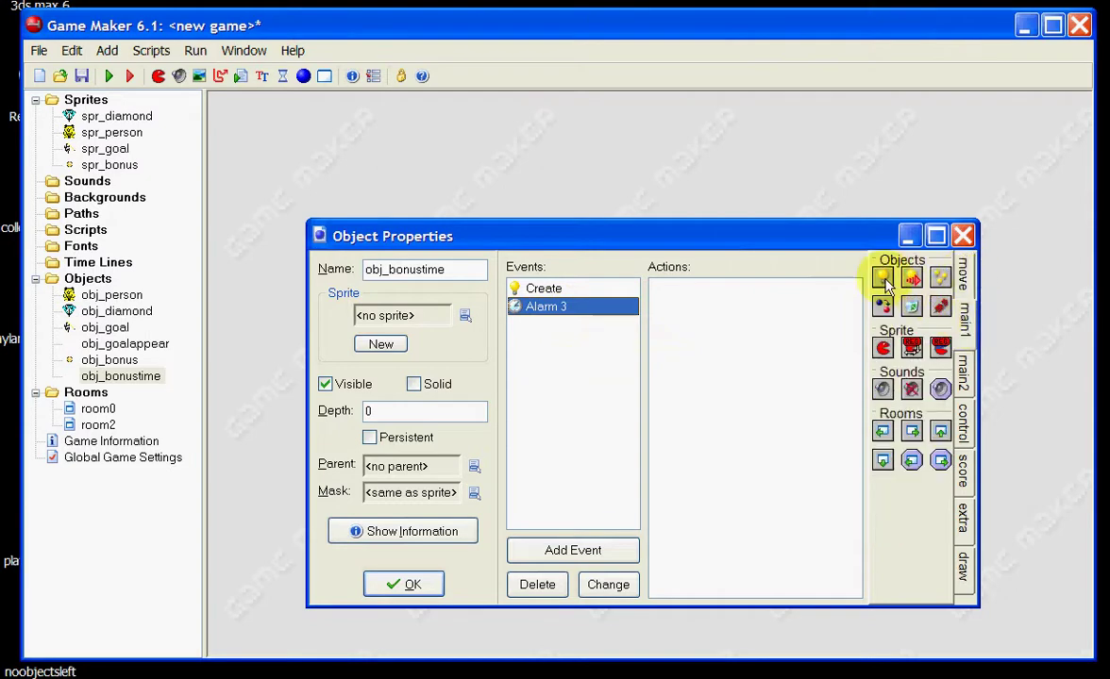
drag(885, 283, 725, 294)
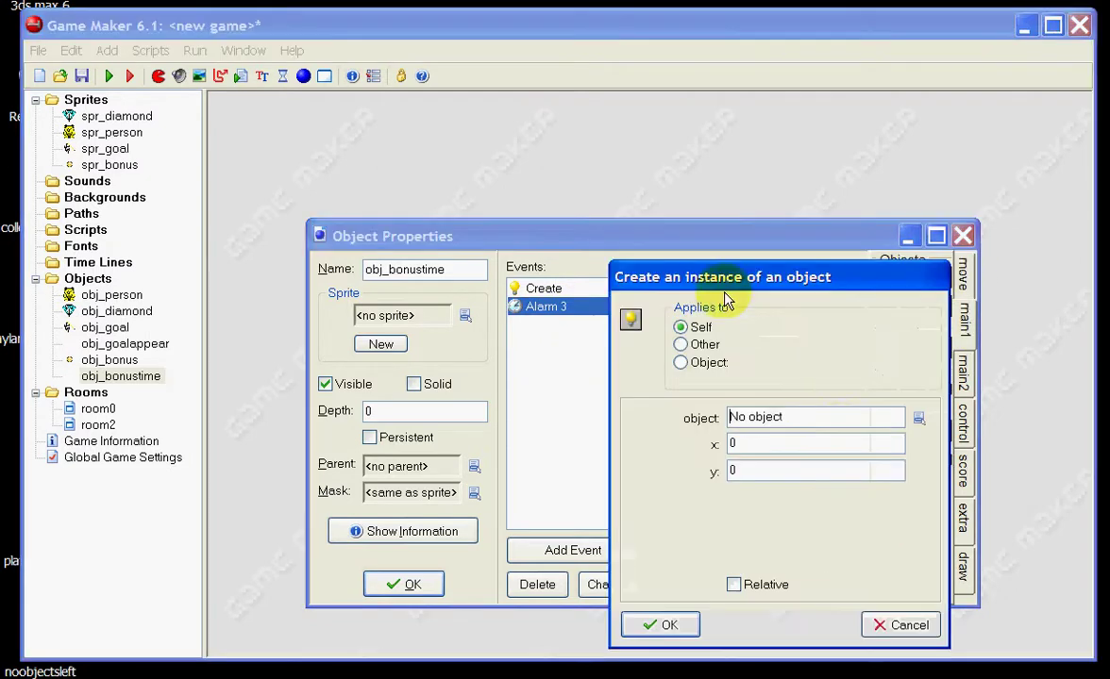
click(917, 418)
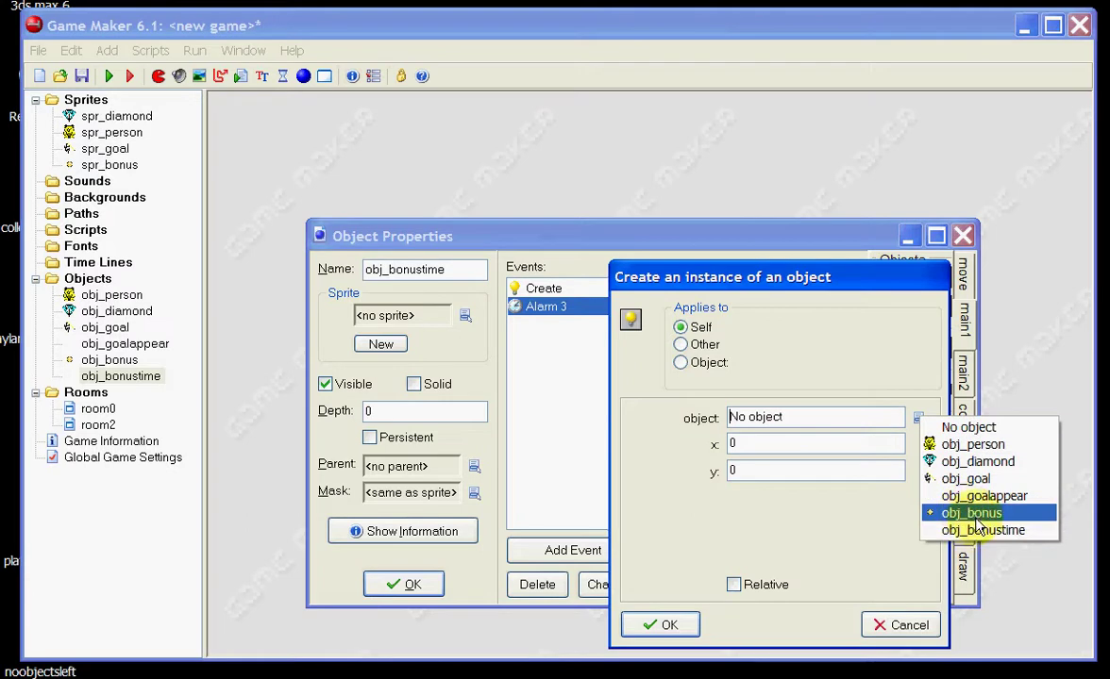
click(967, 514)
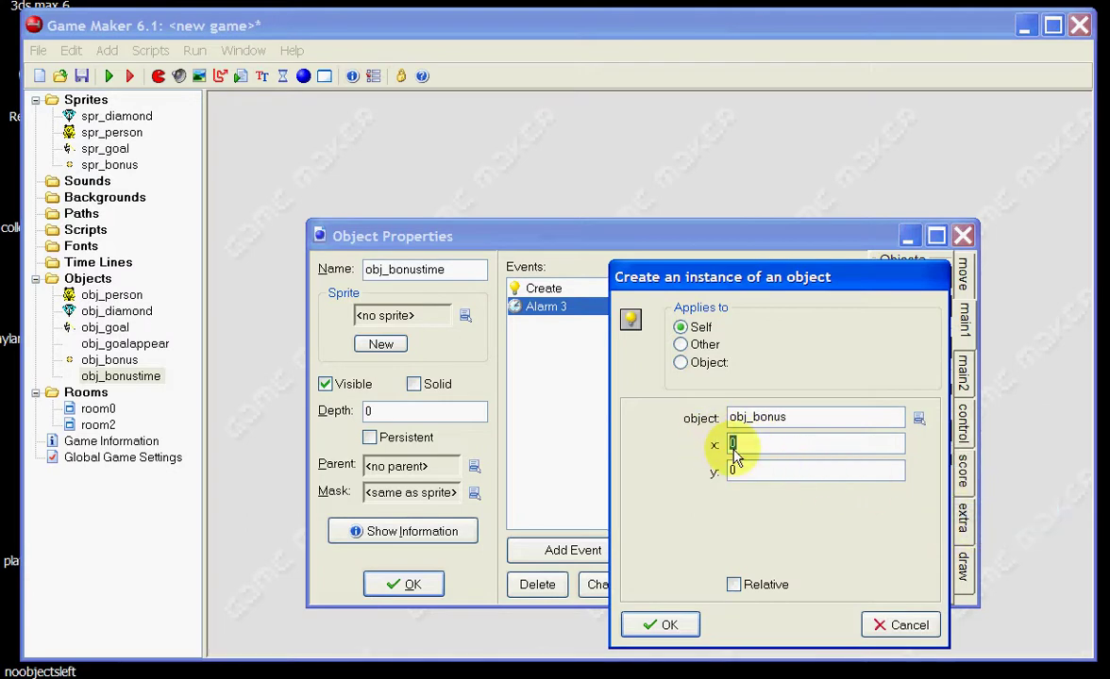
key(Tab)
click(670, 626)
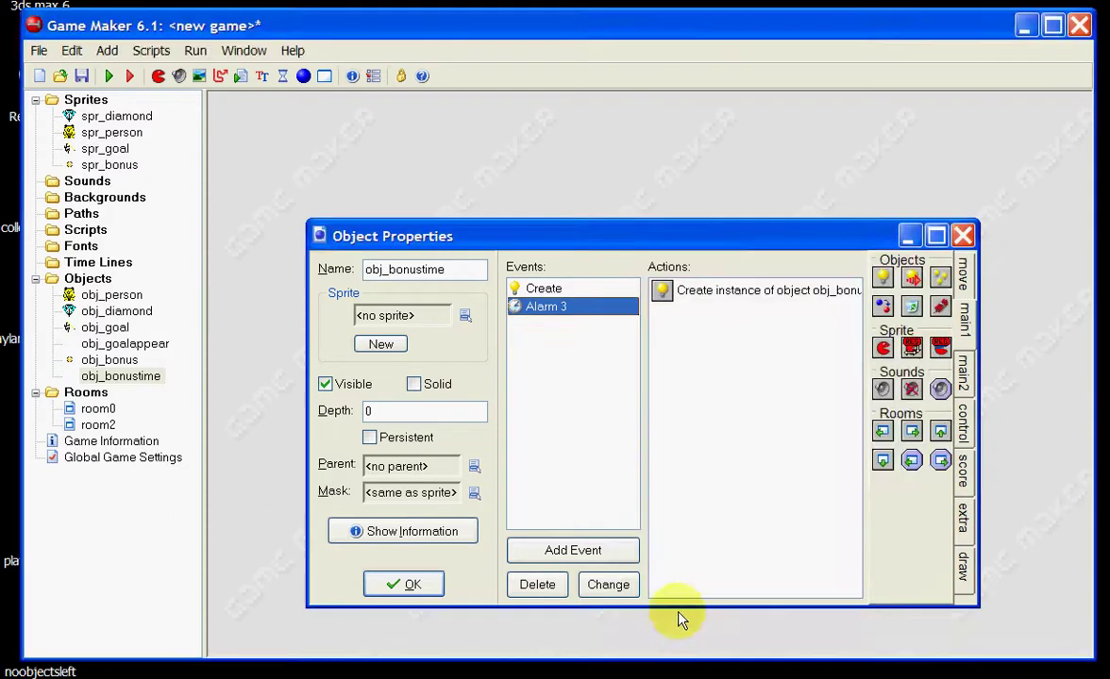
- Review the actions in obj_bonustime's Create and Alarm 3 events and save the object
click(557, 289)
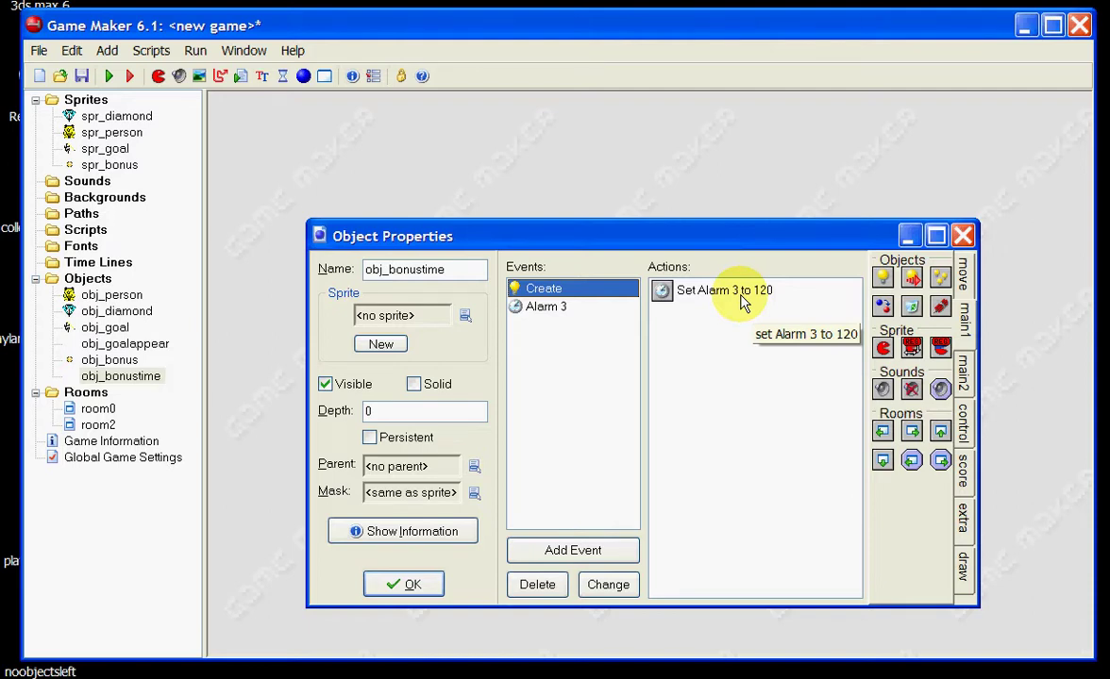
click(550, 309)
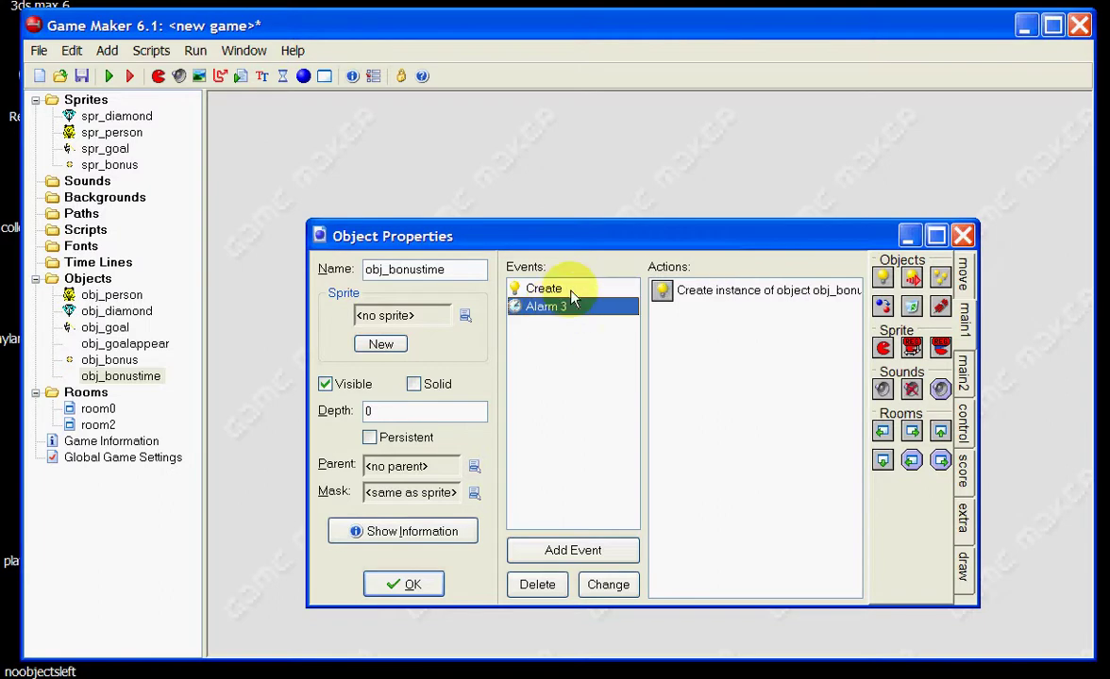
click(556, 288)
click(602, 310)
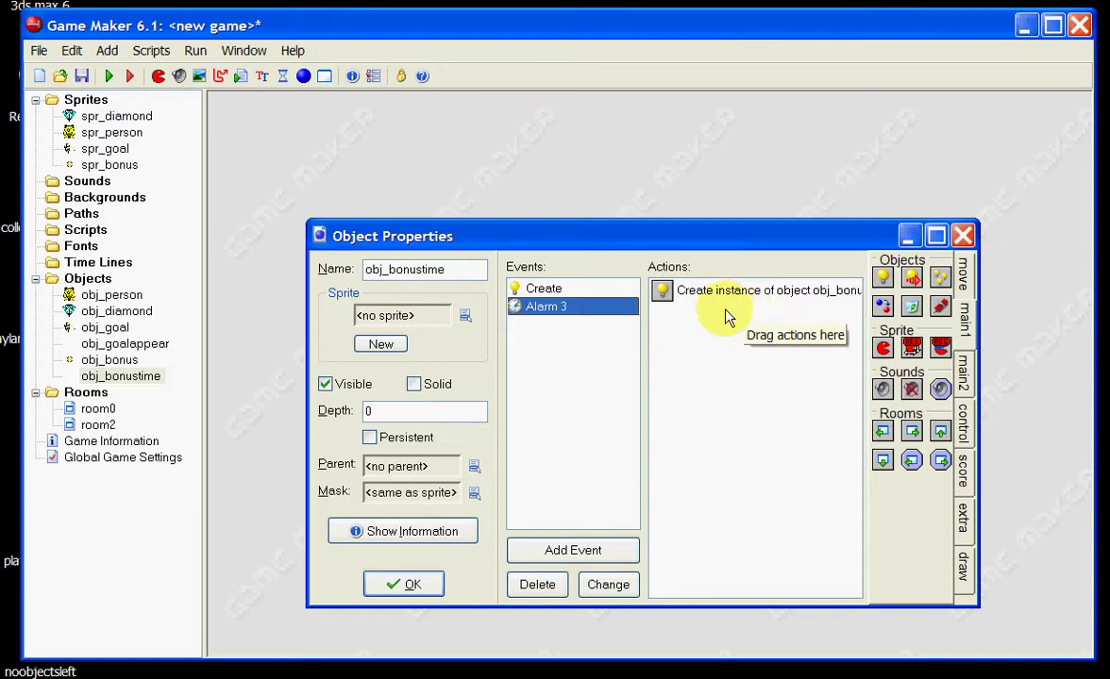
click(412, 585)
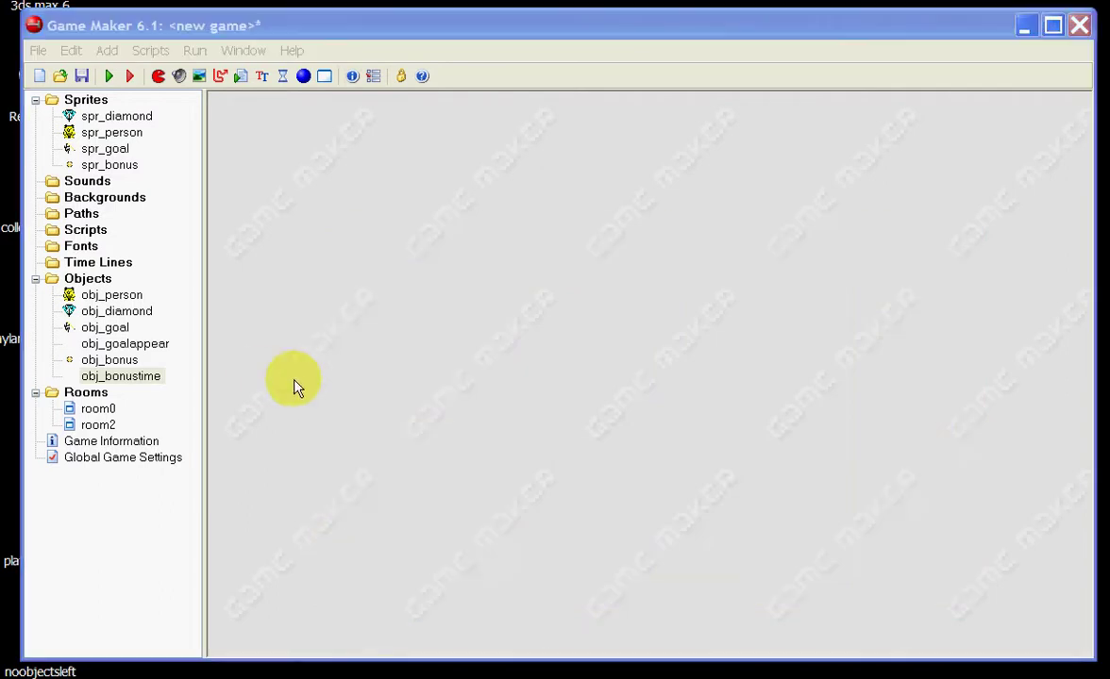
- Place an obj_bonustime instance in an empty area of room0, accept the room, and test-run the game
double_click(110, 415)
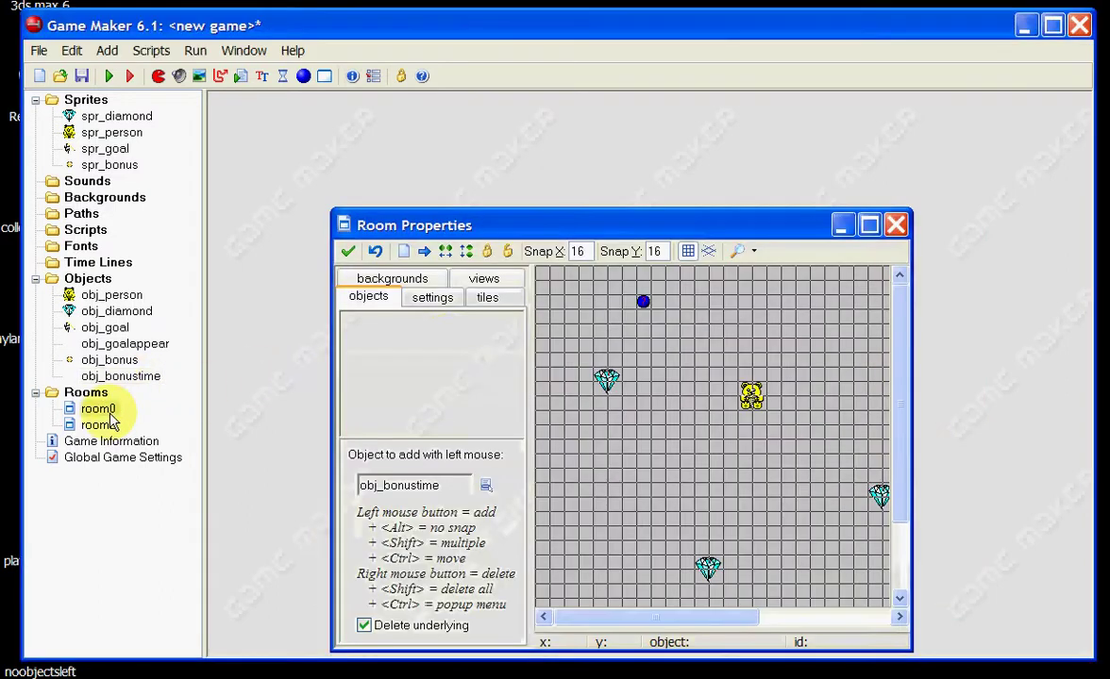
click(426, 348)
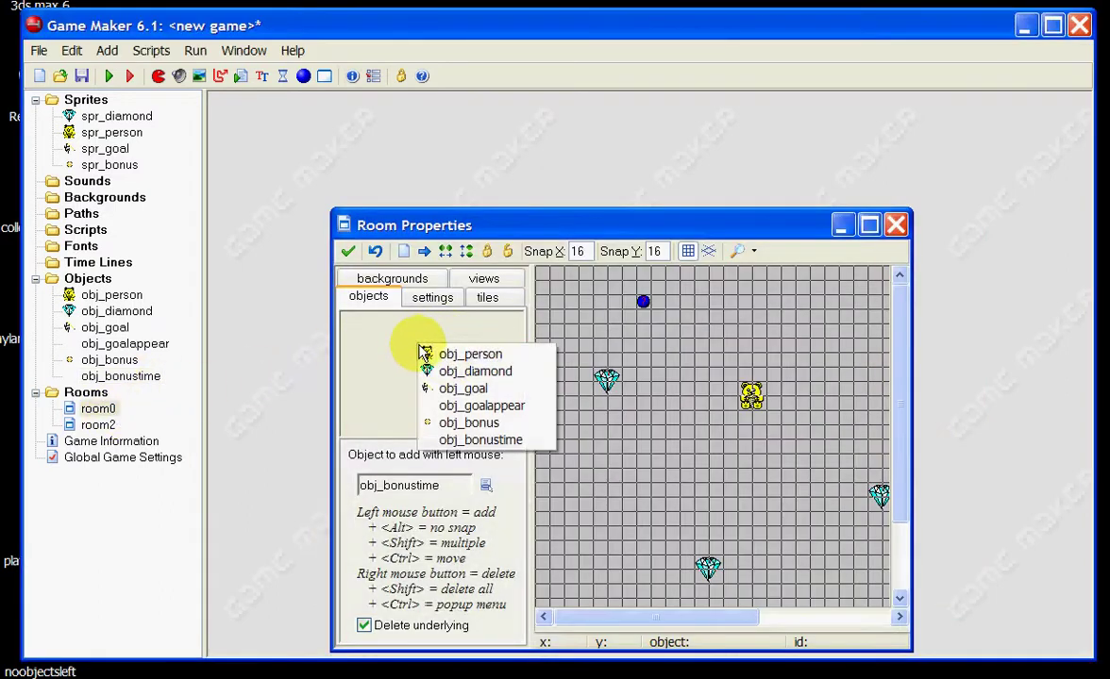
click(477, 441)
click(670, 432)
click(348, 251)
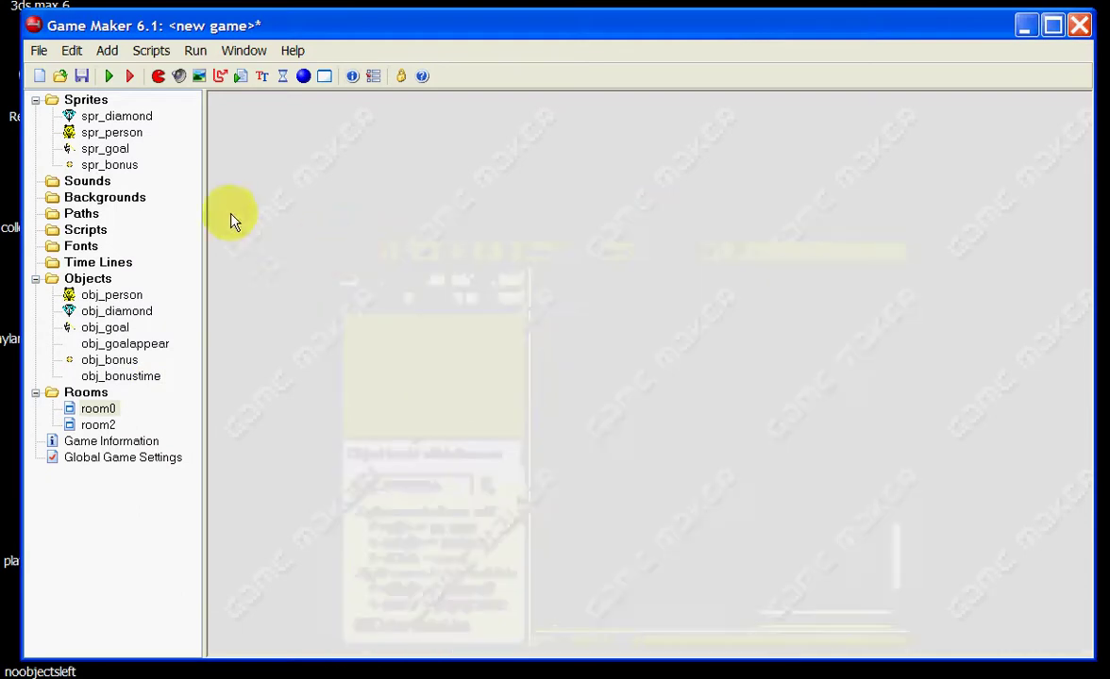
click(106, 79)
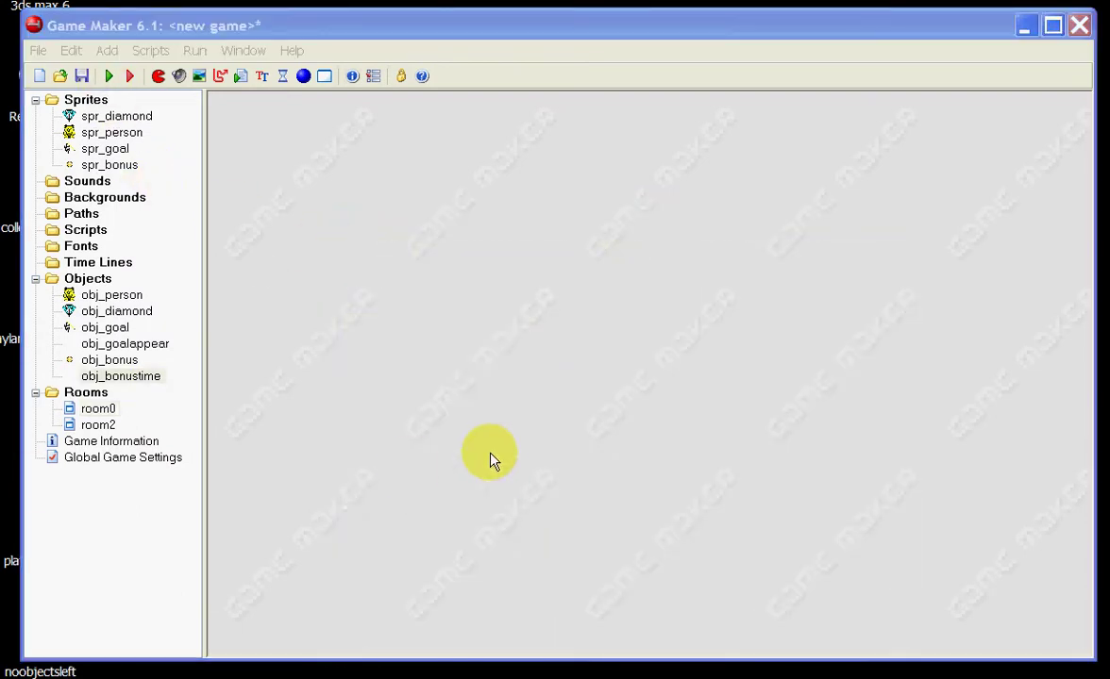
- Add a Destroy Instance action applied to Self in obj_bonus's collision event with obj_person and save the object
double_click(113, 360)
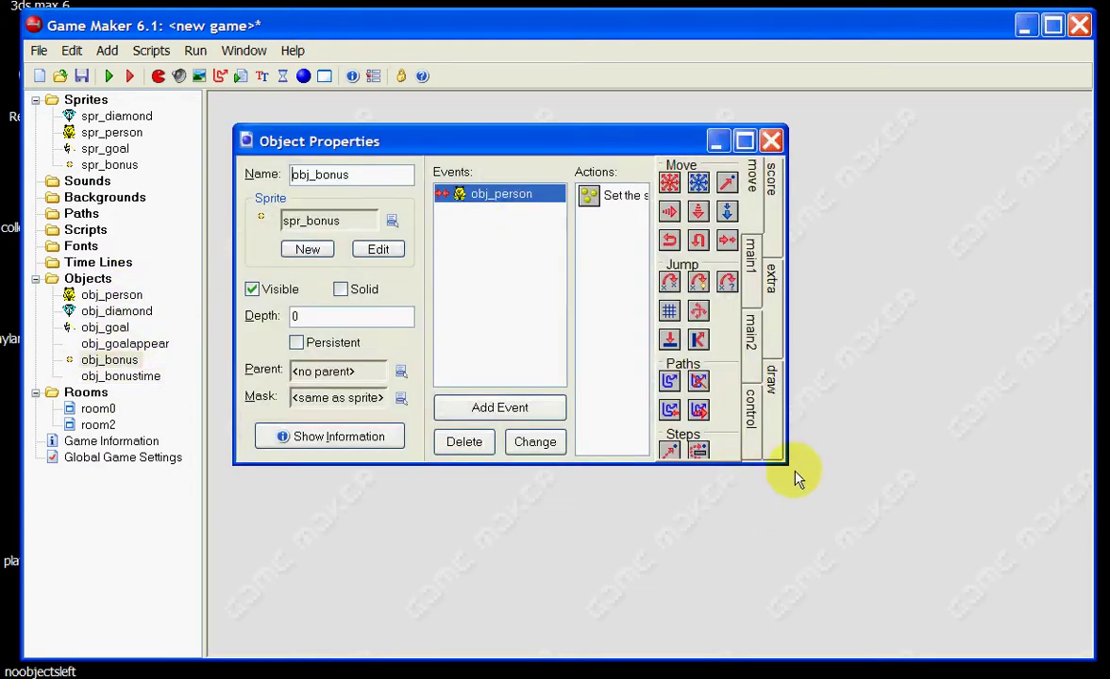
drag(784, 464, 974, 583)
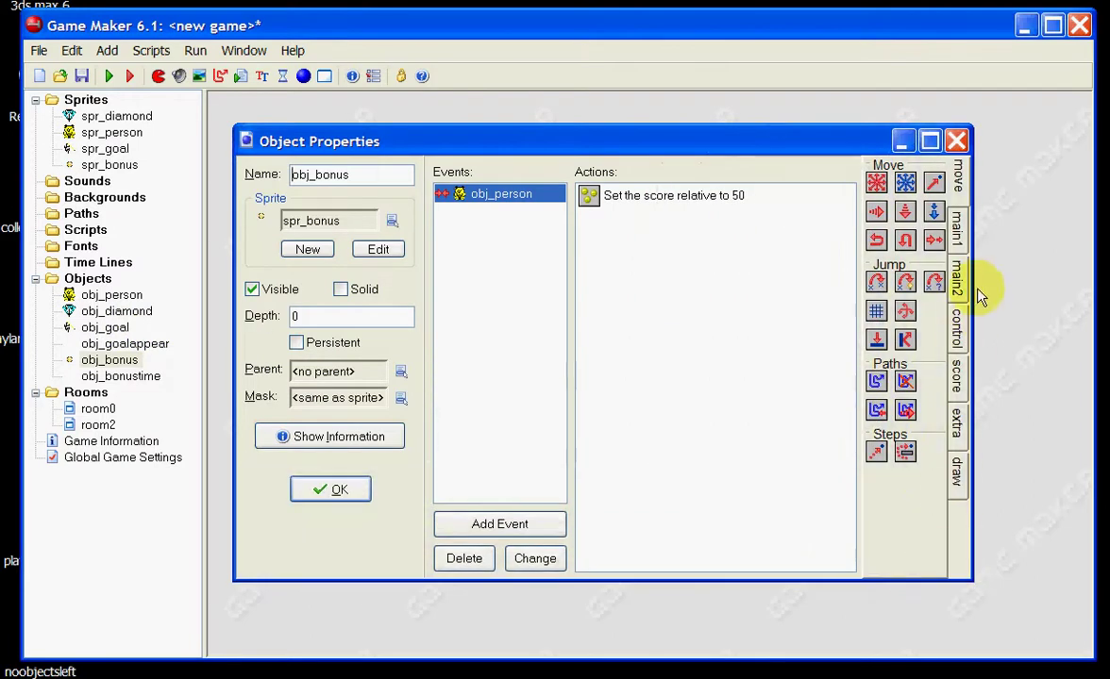
click(959, 223)
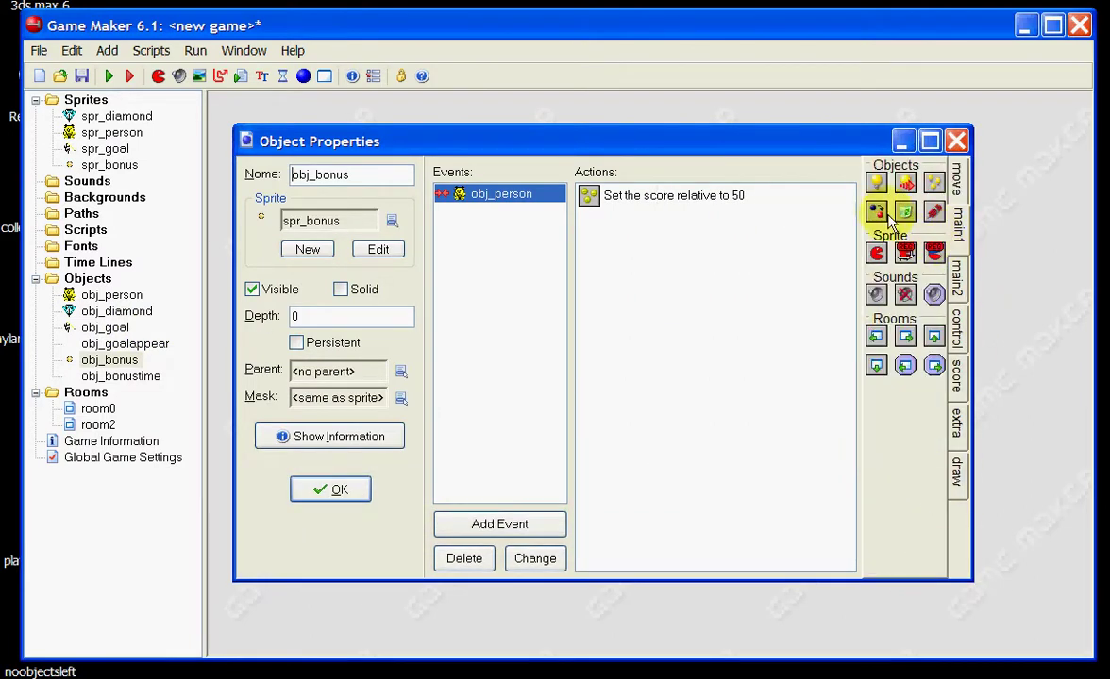
drag(913, 217, 716, 248)
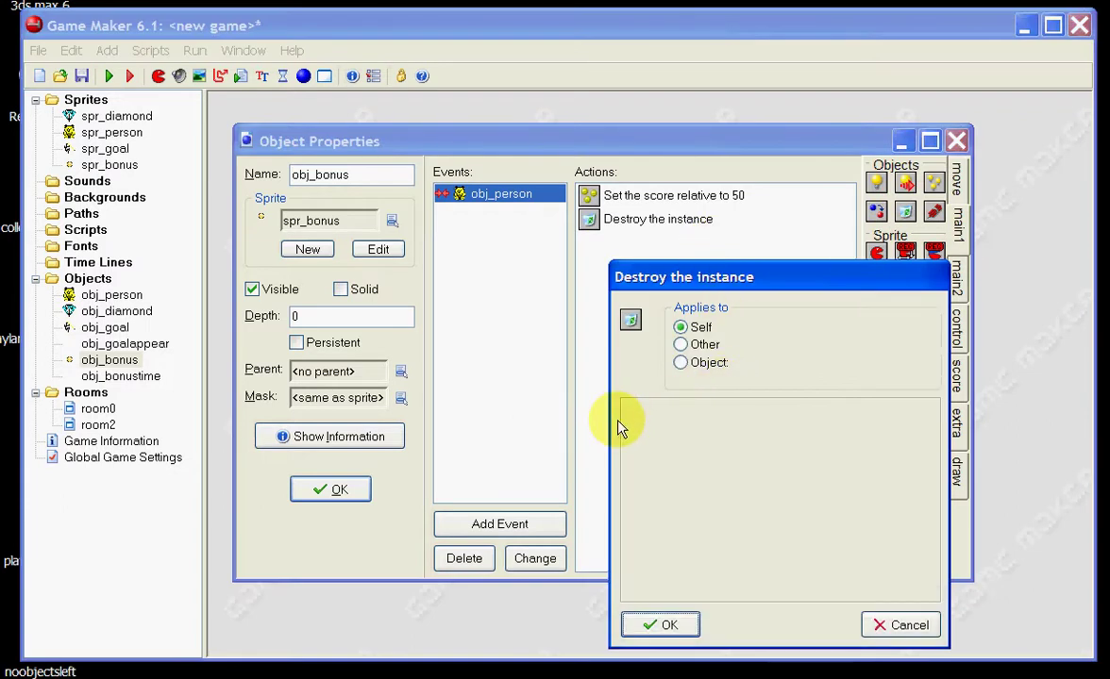
click(665, 627)
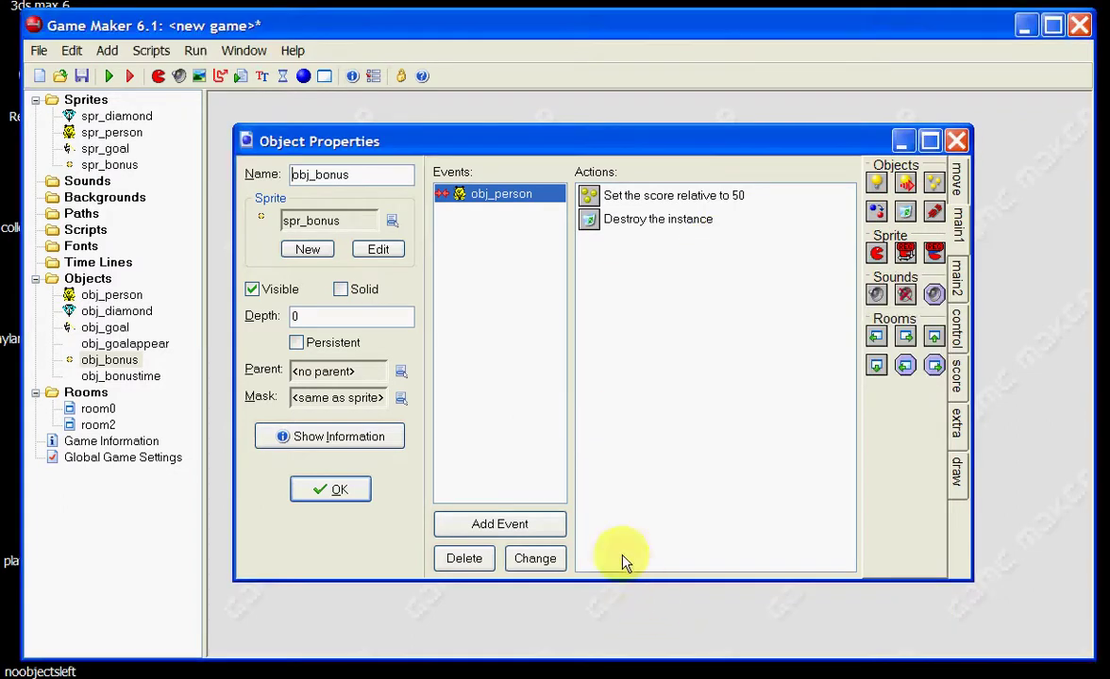
click(334, 493)
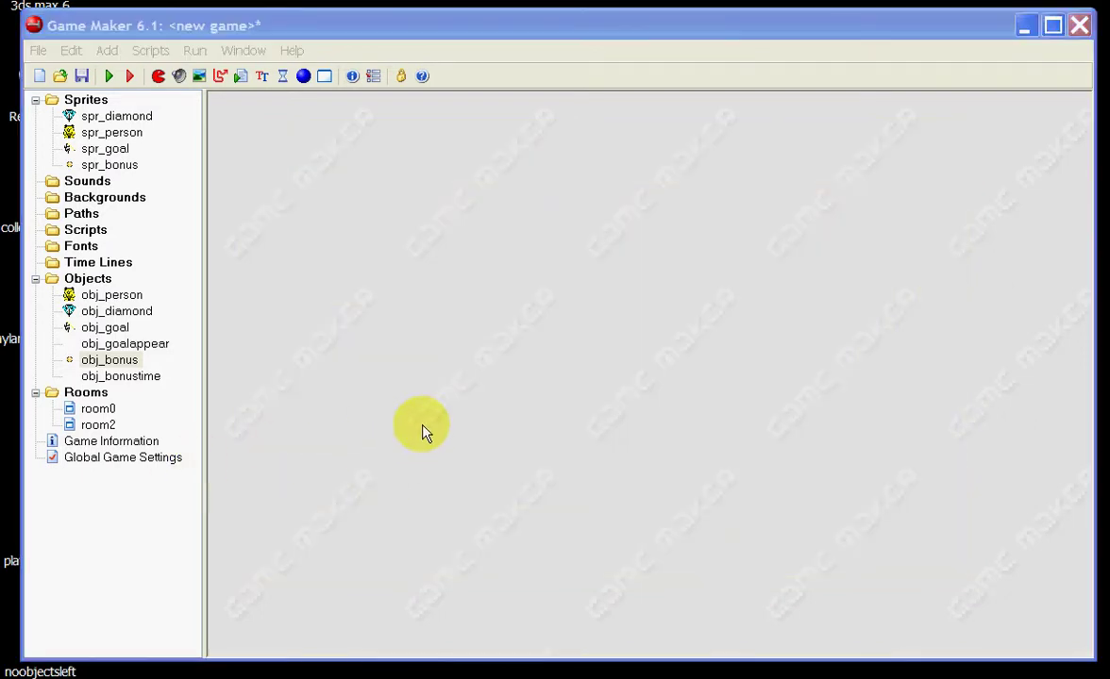
- Run the game, steer the bear to collect diamonds and the bonus item to test scoring, and close the game
click(108, 76)
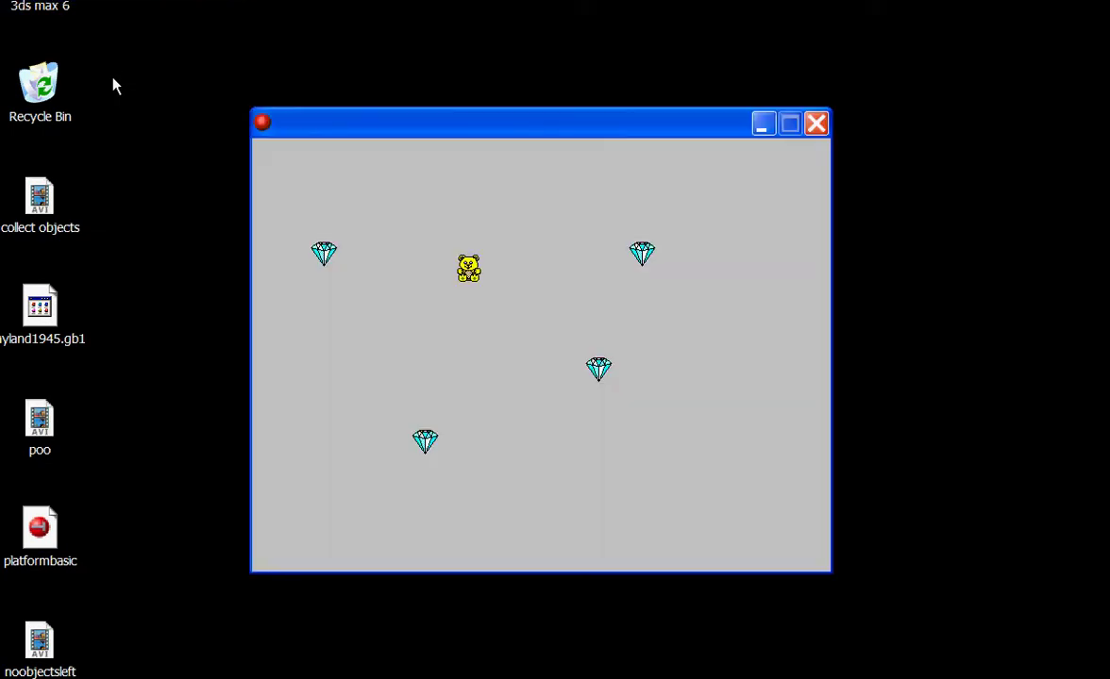
key(Right)
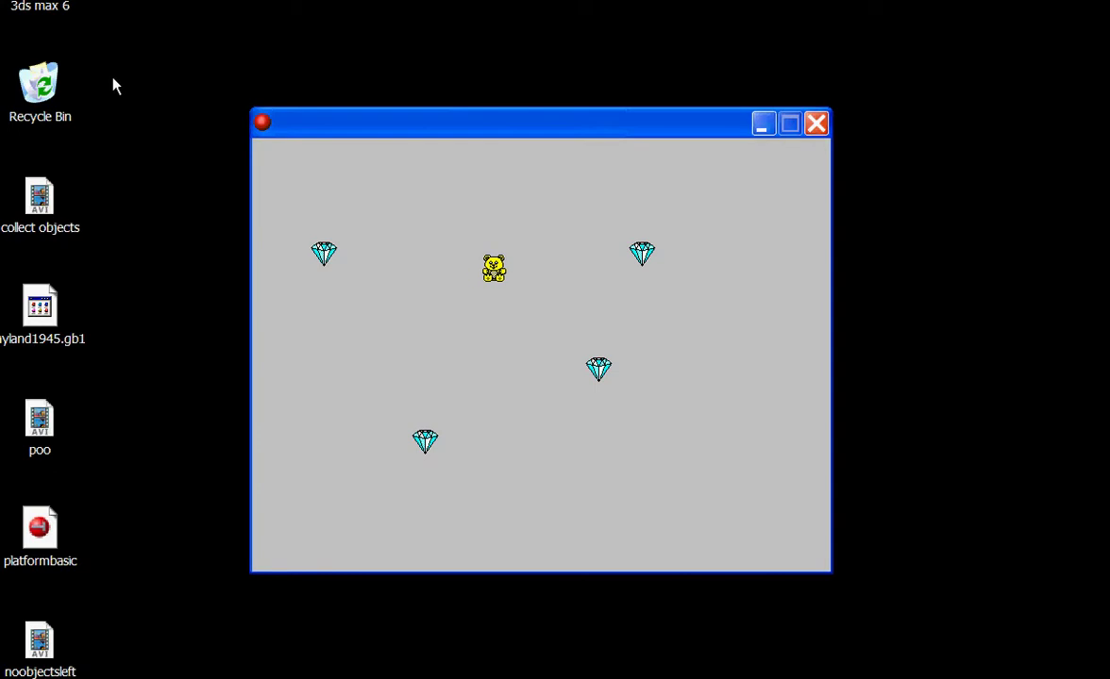
key(Up)
key(Left)
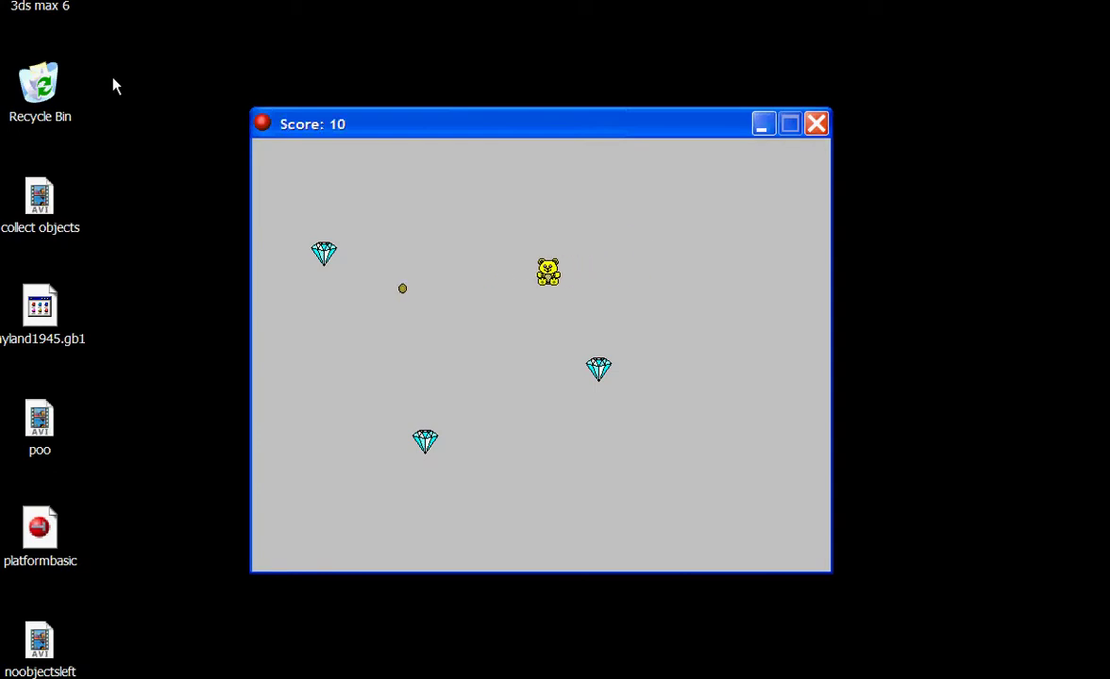
key(Down)
key(Left)
key(Right)
key(Down)
key(Right)
key(Down)
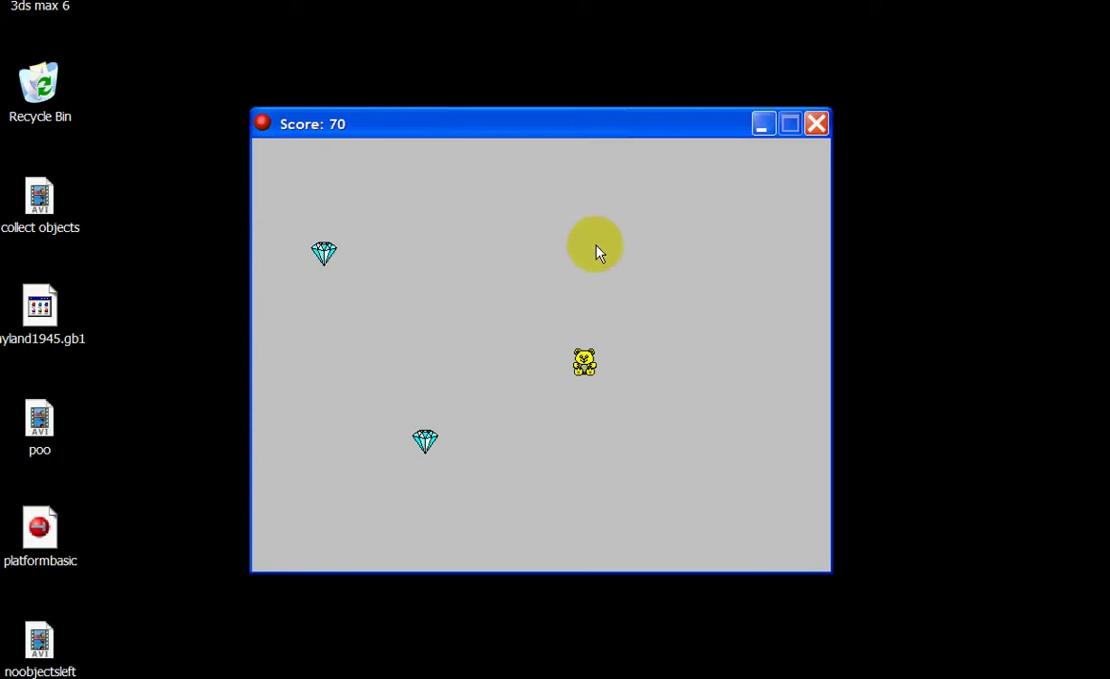
click(815, 125)
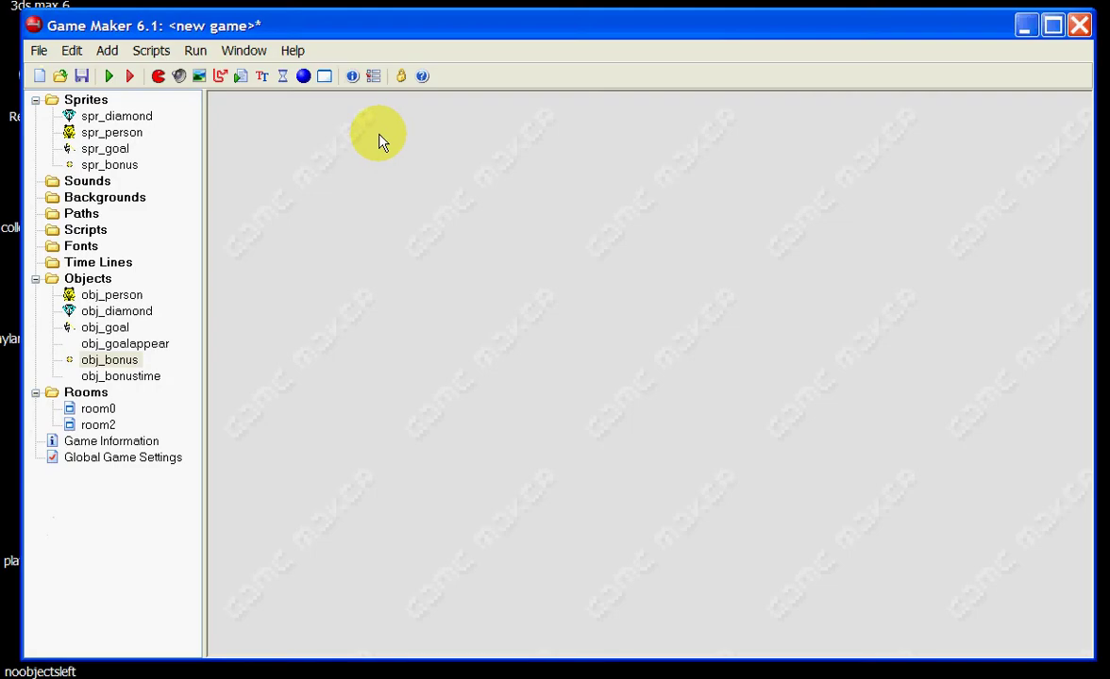